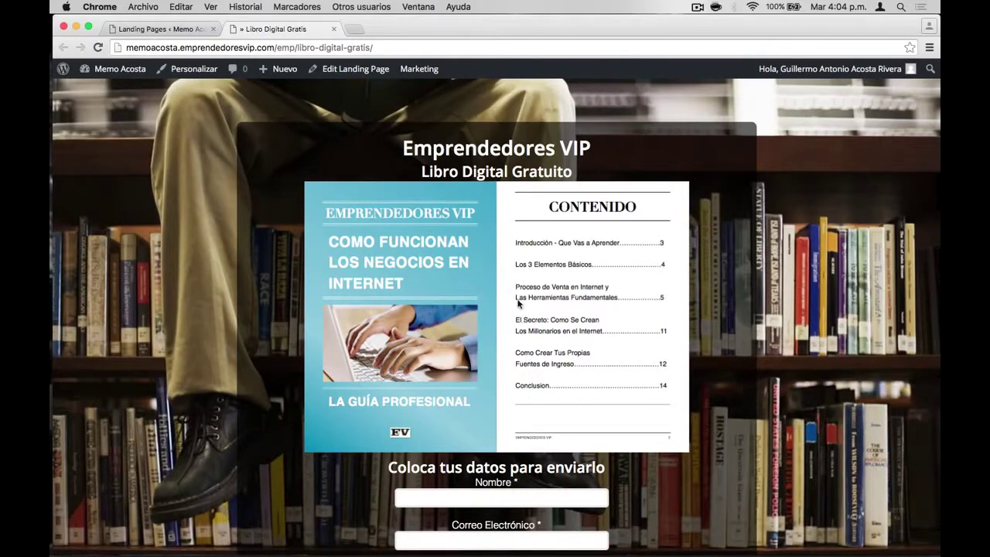
Examine the Libro Digital Gratis landing page, including its headline, book image, and the name and e-mail fields of its sign-up form
{"action": "scroll", "coordinate": [533, 245], "scroll_direction": "down", "scroll_amount": 3}
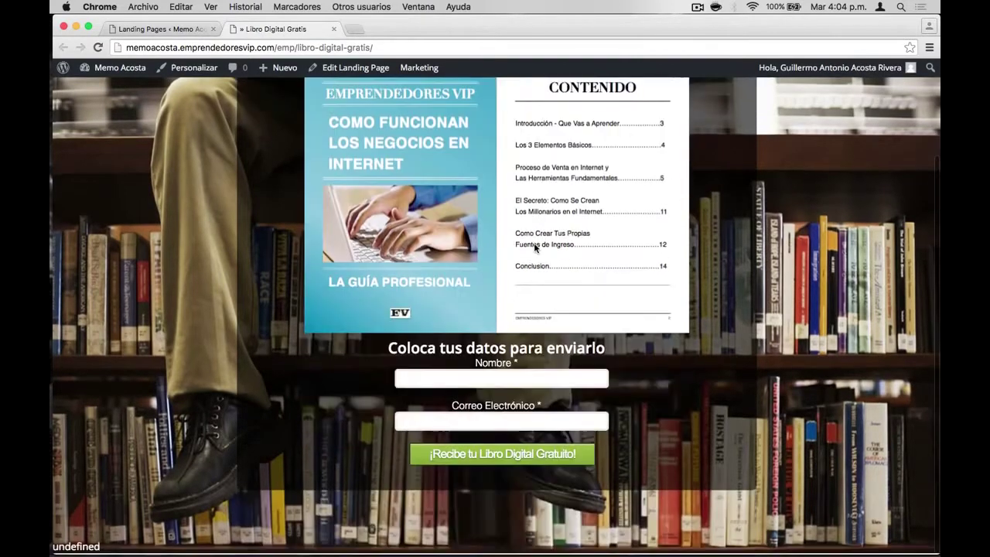
{"action": "scroll", "coordinate": [532, 226], "scroll_direction": "up", "scroll_amount": 2}
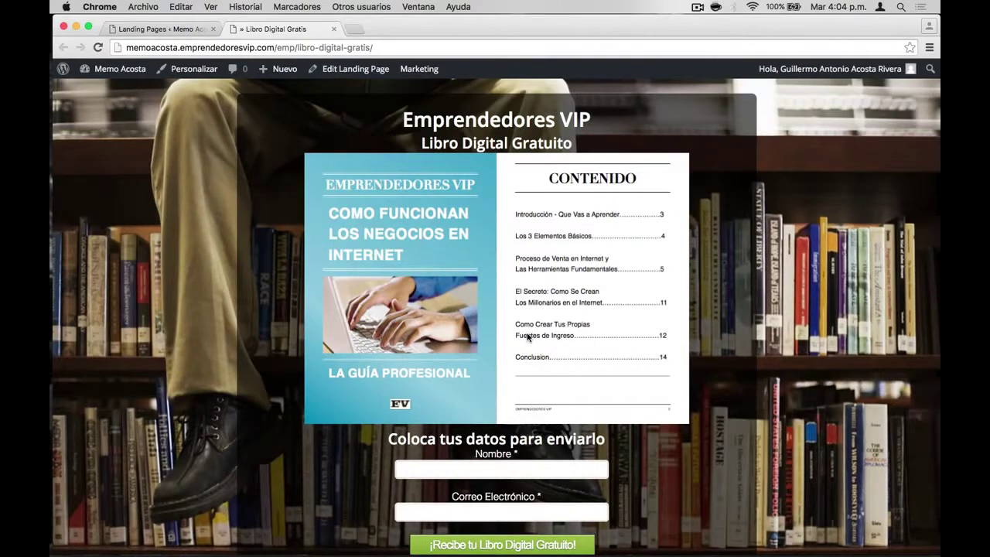
{"action": "scroll", "coordinate": [488, 326], "scroll_direction": "down", "scroll_amount": 2}
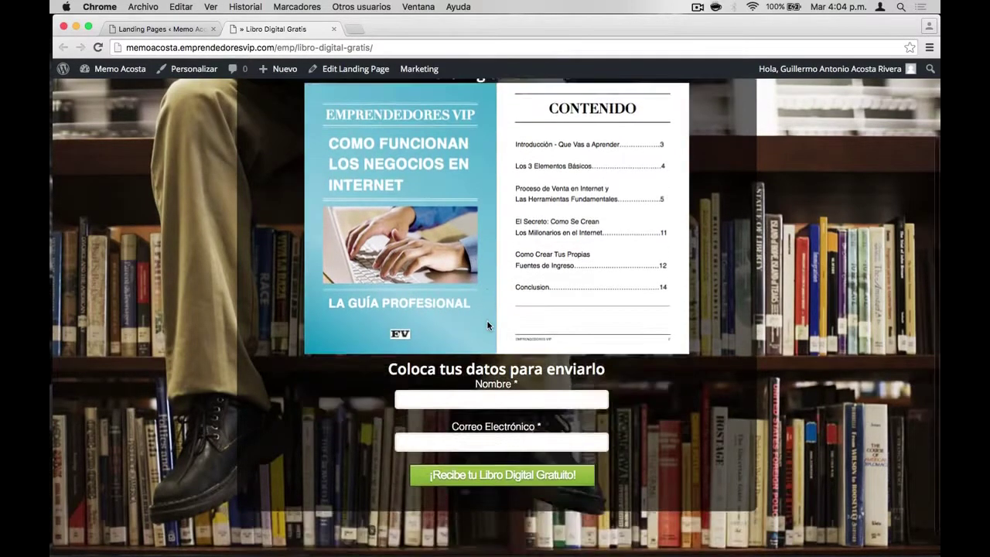
{"action": "left_click_drag", "start_coordinate": [388, 353], "coordinate": [608, 354]}
{"action": "left_click", "coordinate": [607, 354]}
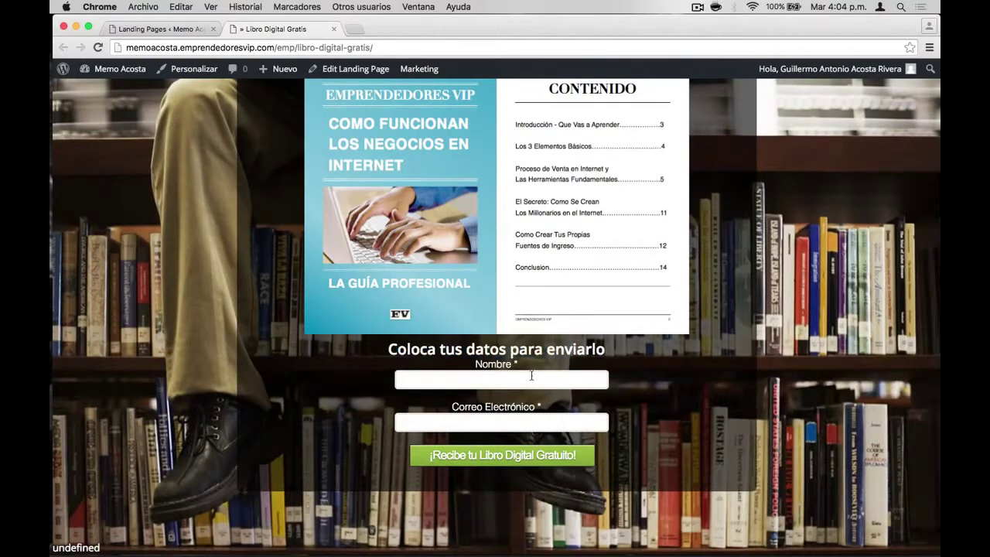
{"action": "left_click", "coordinate": [495, 423]}
{"action": "left_click", "coordinate": [489, 377]}
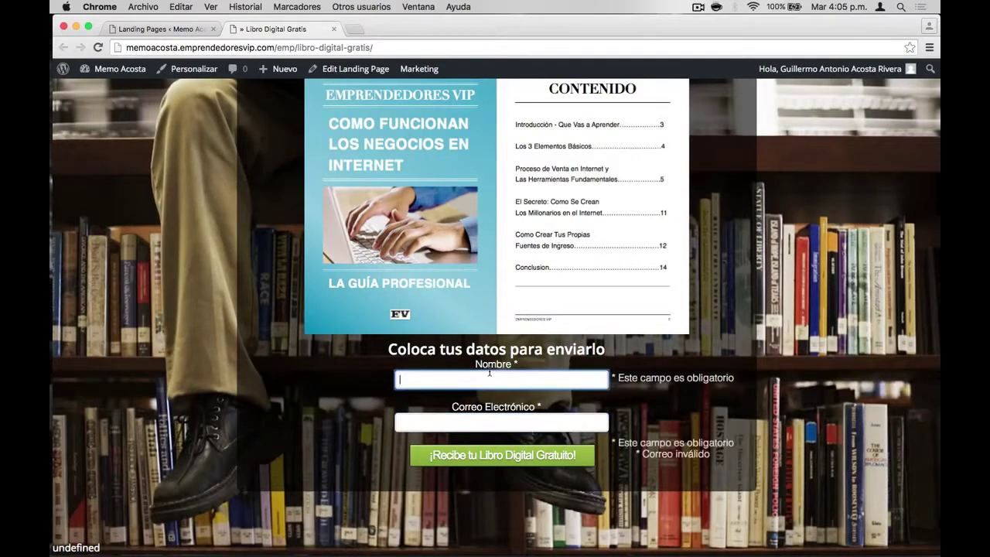
{"action": "left_click", "coordinate": [486, 421]}
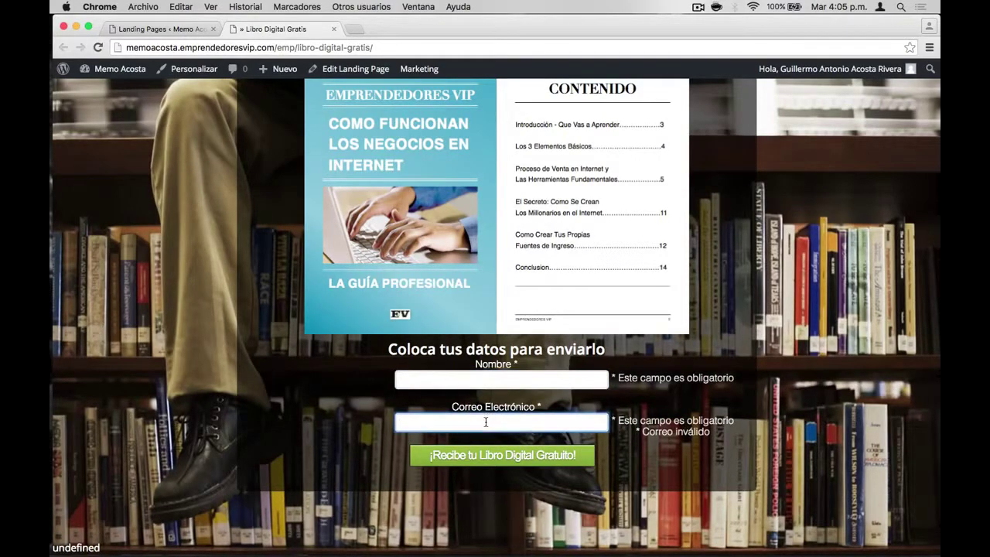
{"action": "left_click", "coordinate": [459, 376]}
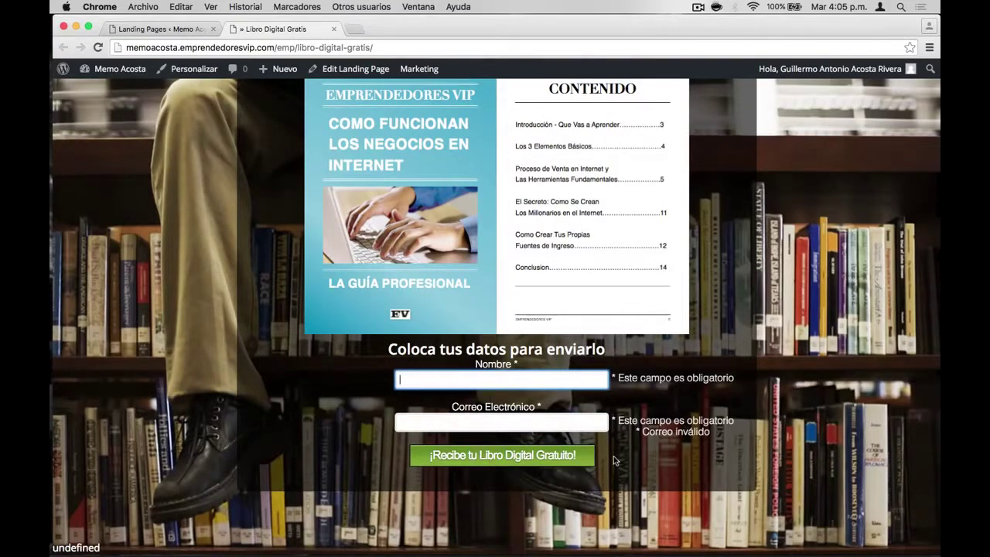
{"action": "scroll", "coordinate": [464, 292], "scroll_direction": "up", "scroll_amount": 3}
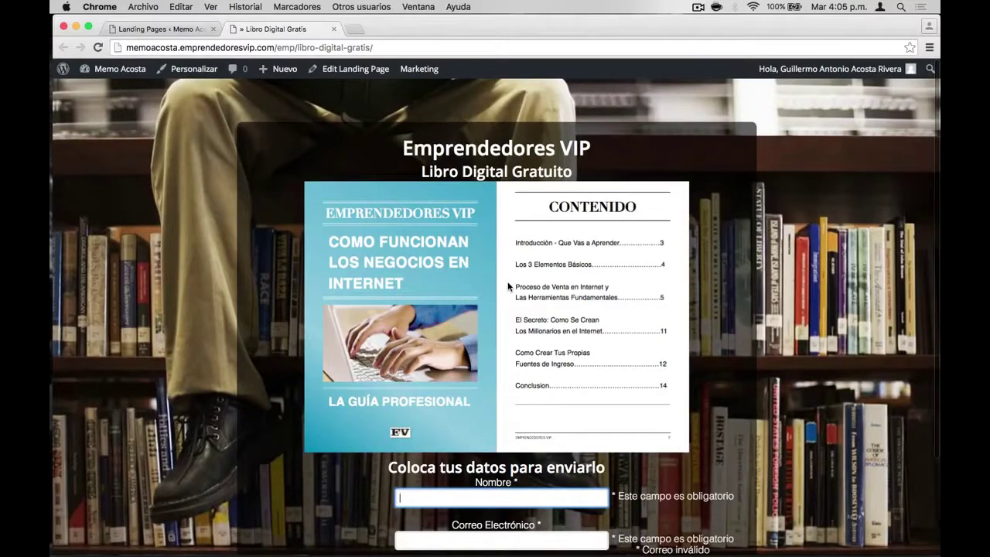
{"action": "scroll", "coordinate": [508, 286], "scroll_direction": "down", "scroll_amount": 3}
{"action": "scroll", "coordinate": [508, 286], "scroll_direction": "up", "scroll_amount": 2}
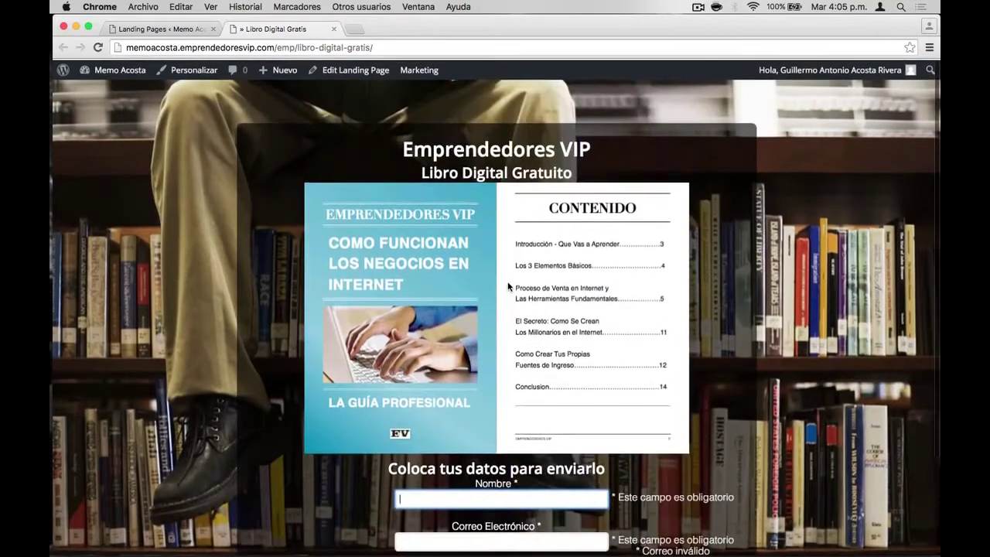
{"action": "scroll", "coordinate": [474, 202], "scroll_direction": "down", "scroll_amount": 2}
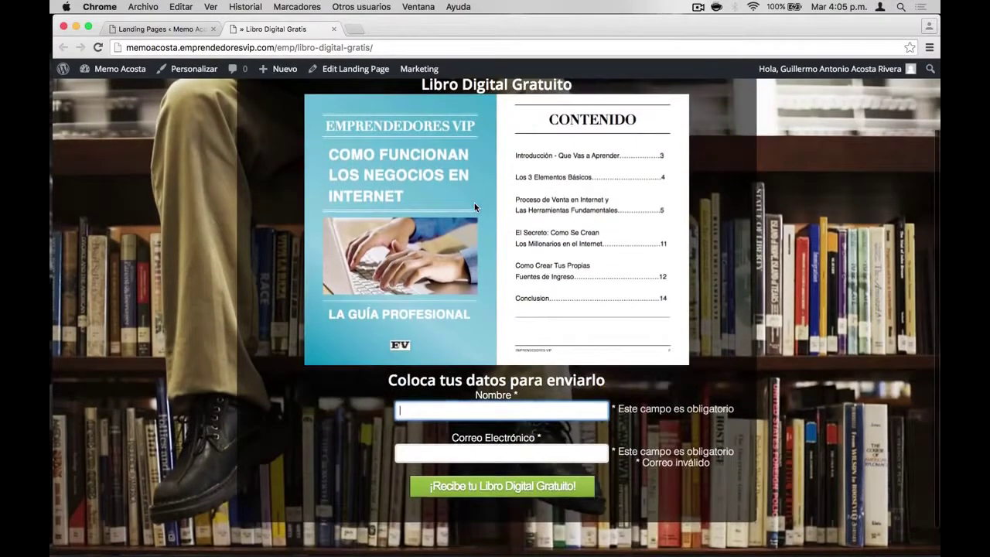
{"action": "scroll", "coordinate": [474, 202], "scroll_direction": "up", "scroll_amount": 3}
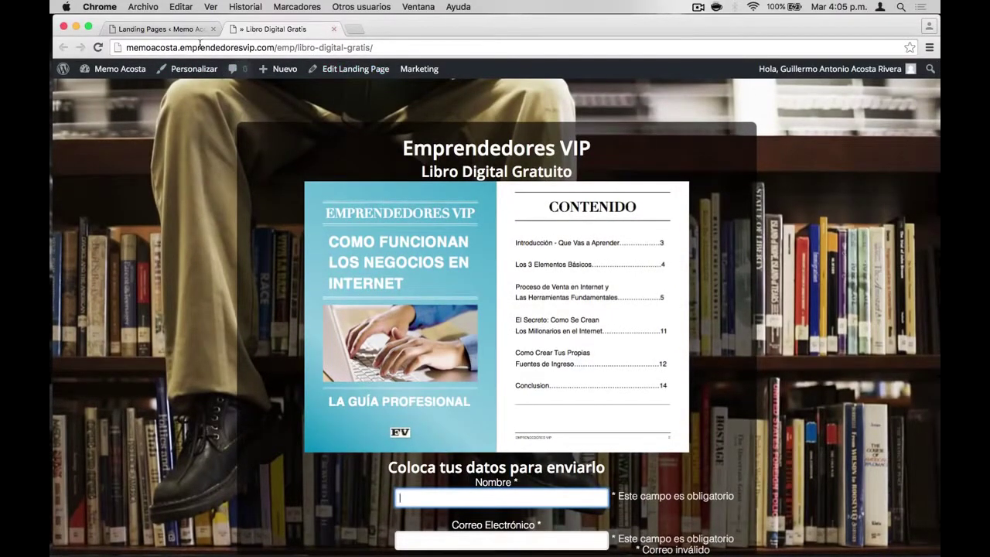
From the landing page list, open the published Video Curso Gratuito and Webinar pages in separate tabs
{"action": "left_click", "coordinate": [160, 30]}
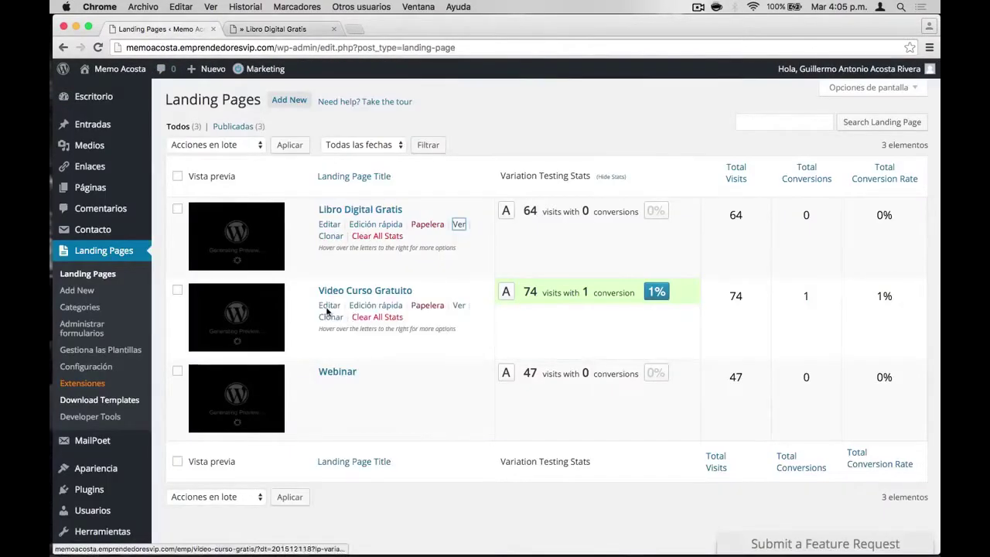
{"action": "left_click", "coordinate": [459, 305], "text": "super"}
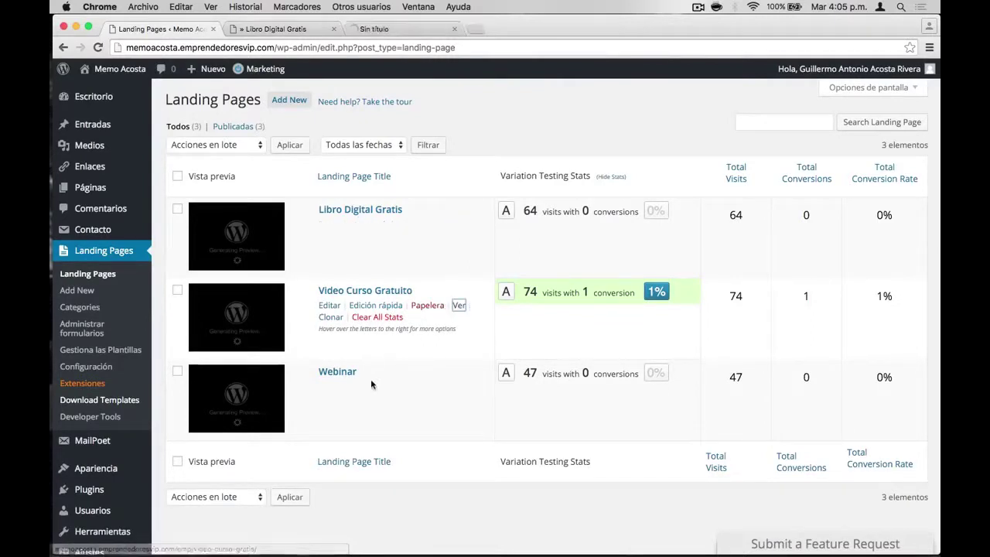
{"action": "left_click", "coordinate": [459, 386], "text": "super"}
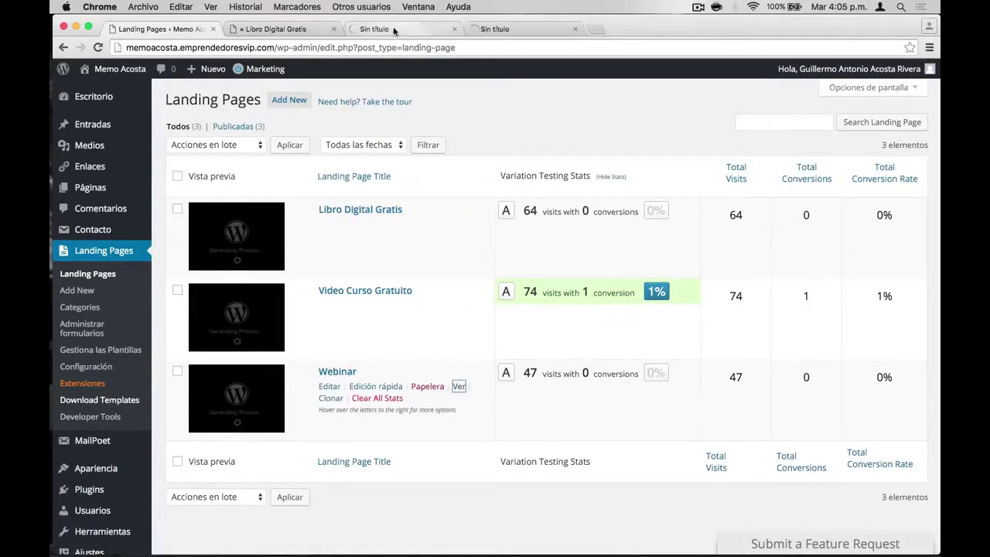
{"action": "left_click", "coordinate": [393, 30]}
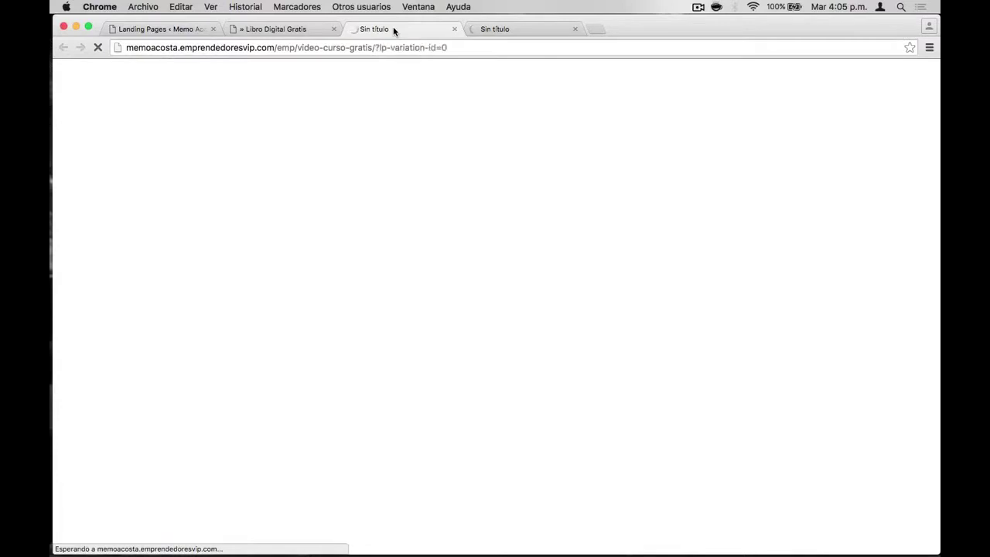
Compare the layouts and sign-up forms of the Libro Digital Gratis, Video Curso Gratuito and Webinar landing pages
{"action": "left_click", "coordinate": [282, 31]}
{"action": "scroll", "coordinate": [484, 369], "scroll_direction": "down", "scroll_amount": 3}
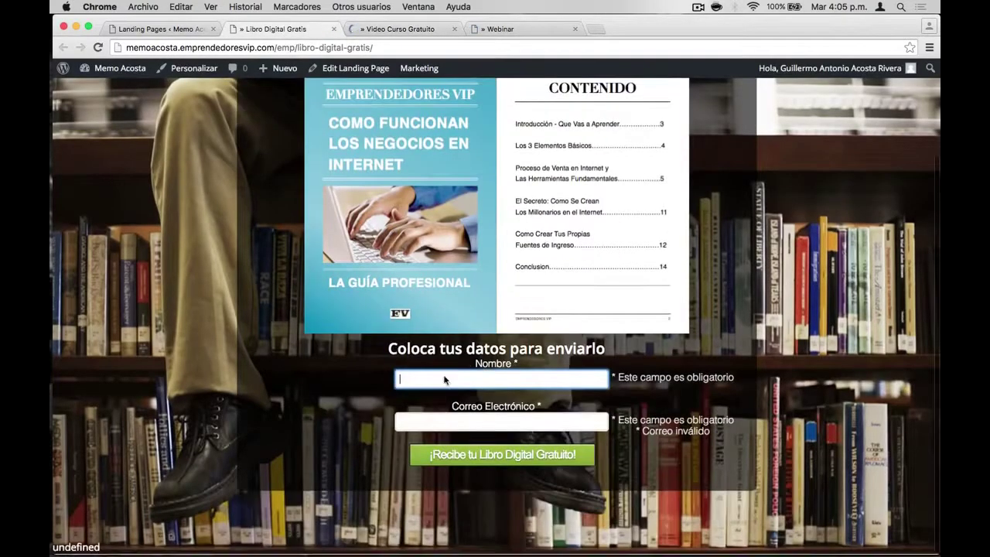
{"action": "left_click", "coordinate": [401, 31]}
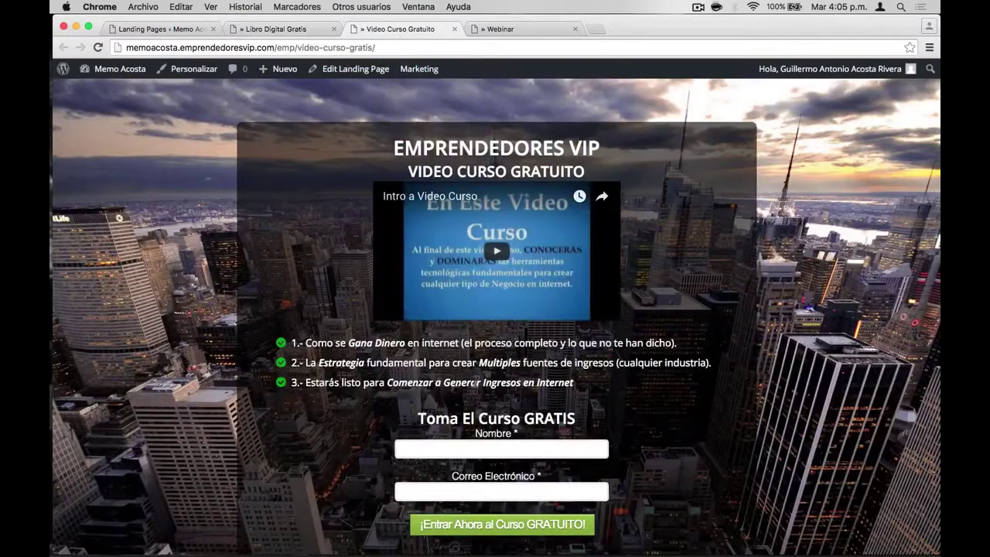
{"action": "scroll", "coordinate": [474, 381], "scroll_direction": "down", "scroll_amount": 2}
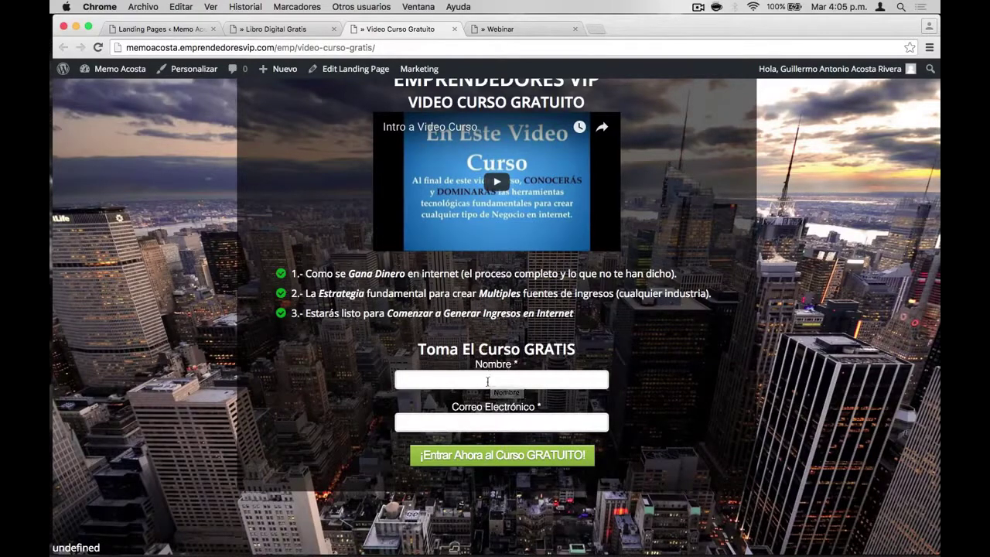
{"action": "left_click", "coordinate": [491, 32]}
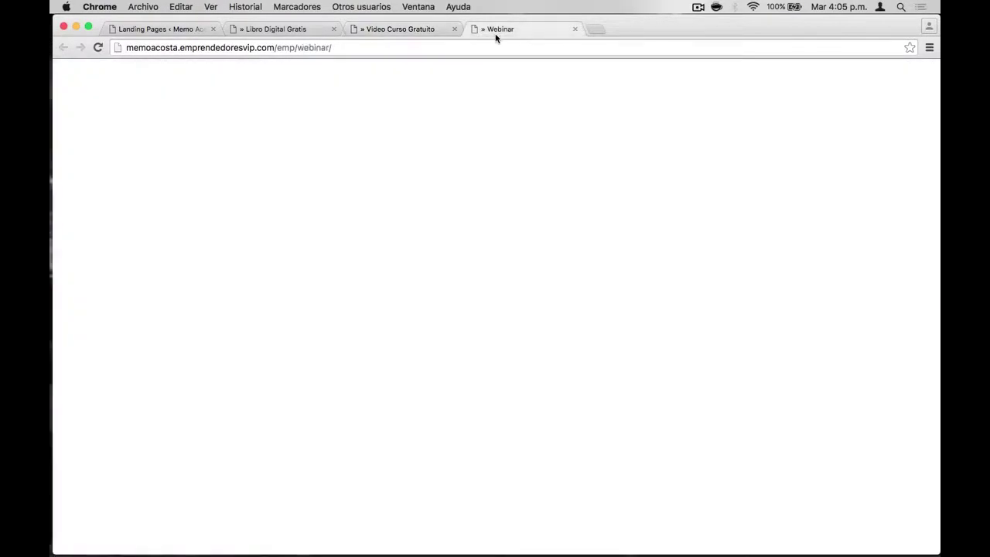
{"action": "scroll", "coordinate": [457, 353], "scroll_direction": "down", "scroll_amount": 5}
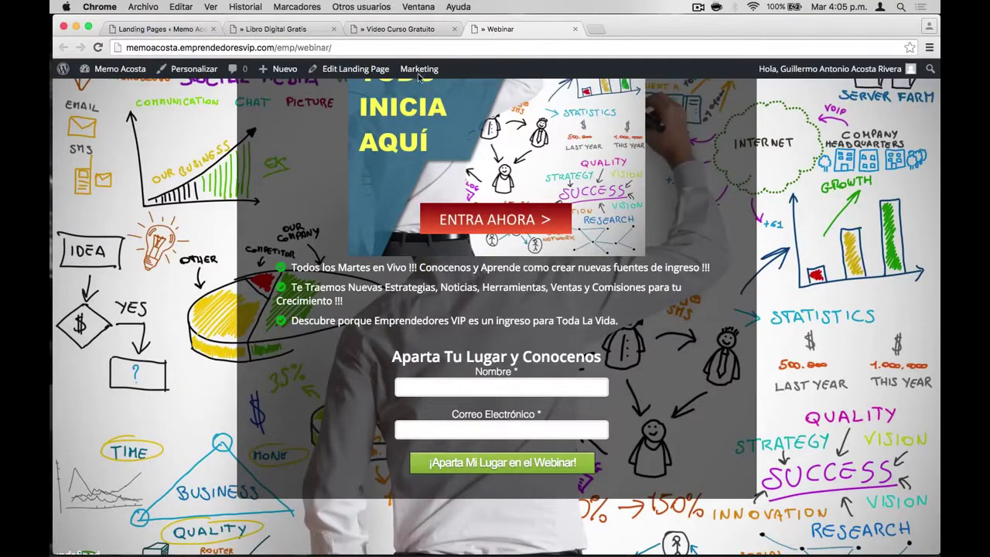
{"action": "scroll", "coordinate": [418, 75], "scroll_direction": "up", "scroll_amount": 5}
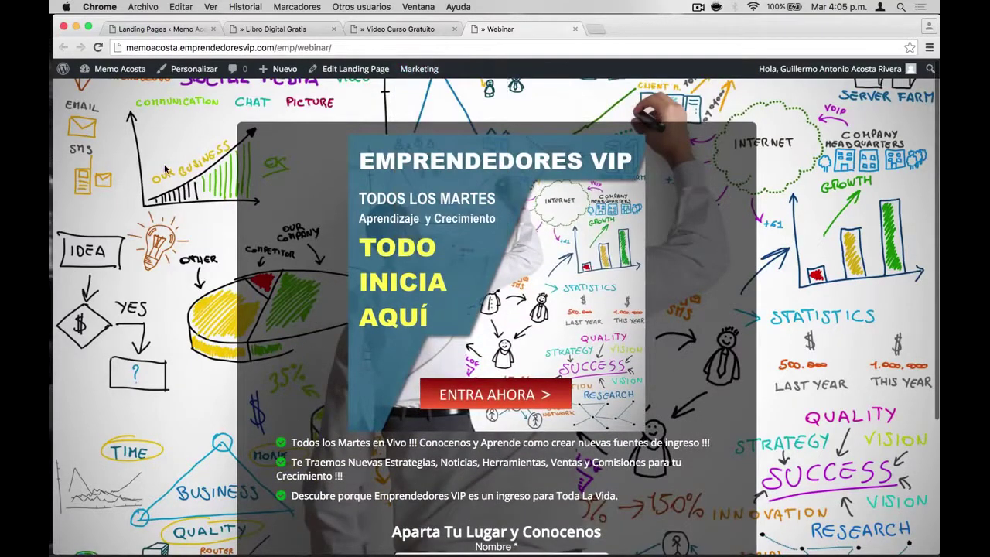
{"action": "scroll", "coordinate": [165, 169], "scroll_direction": "down", "scroll_amount": 5}
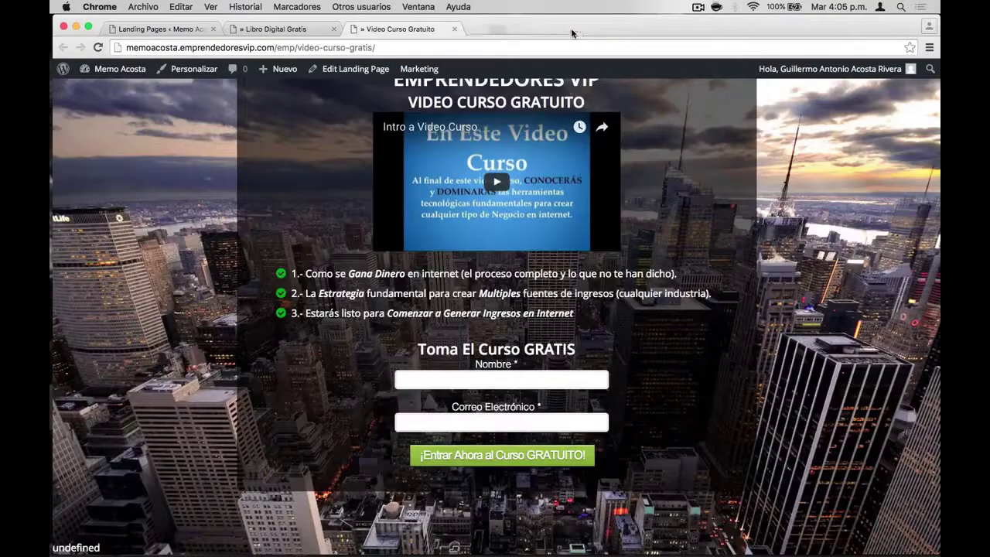
Close the three published landing pages and return to the landing page list
{"action": "left_click", "coordinate": [574, 28]}
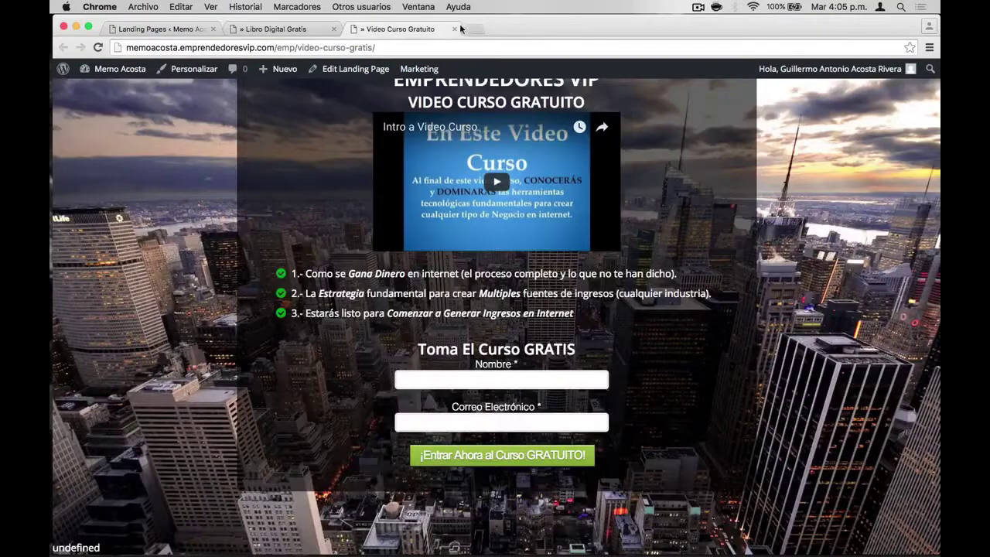
{"action": "left_click", "coordinate": [454, 29]}
{"action": "left_click", "coordinate": [334, 28]}
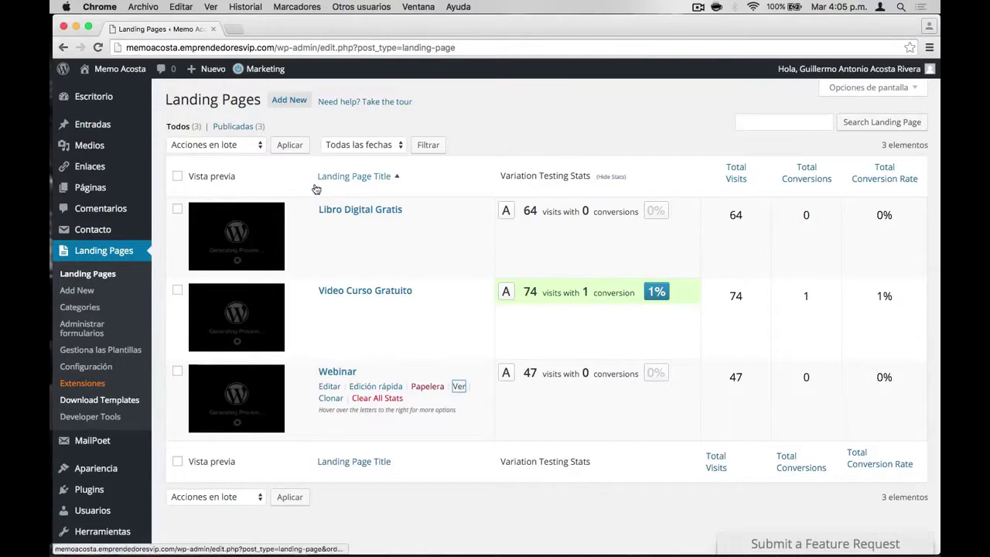
Start a new landing page and choose the Dropcap template for it
{"action": "left_click", "coordinate": [293, 103]}
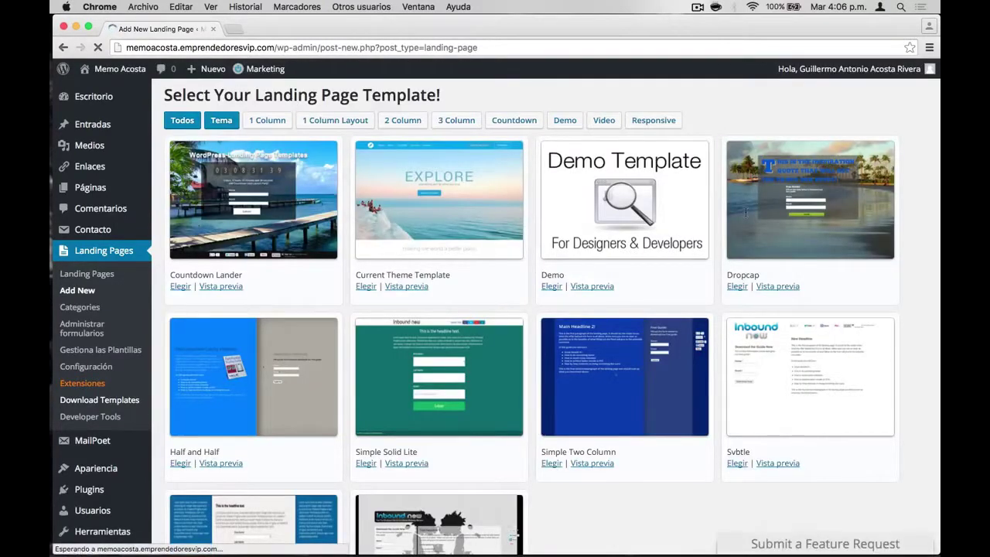
{"action": "scroll", "coordinate": [302, 394], "scroll_direction": "down", "scroll_amount": 3}
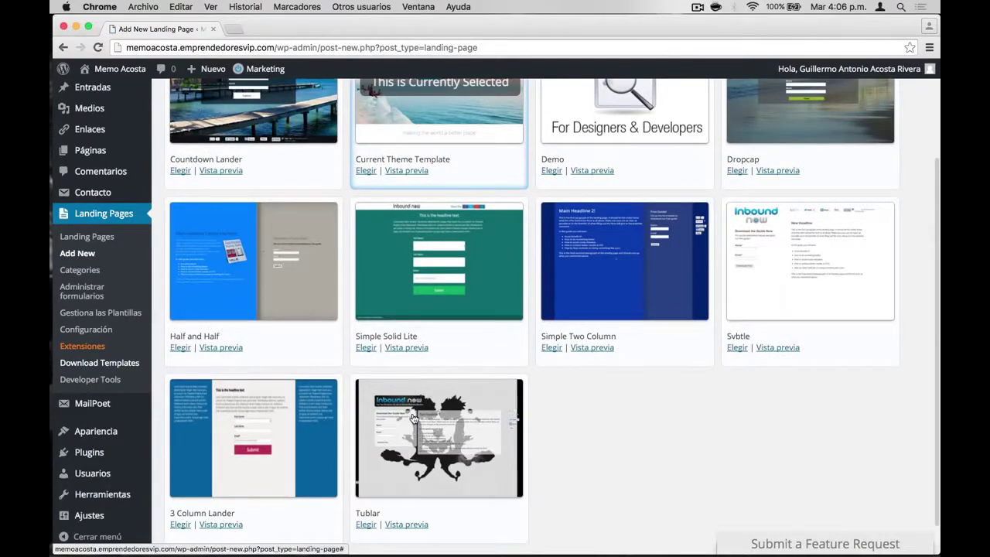
{"action": "scroll", "coordinate": [413, 417], "scroll_direction": "up", "scroll_amount": 3}
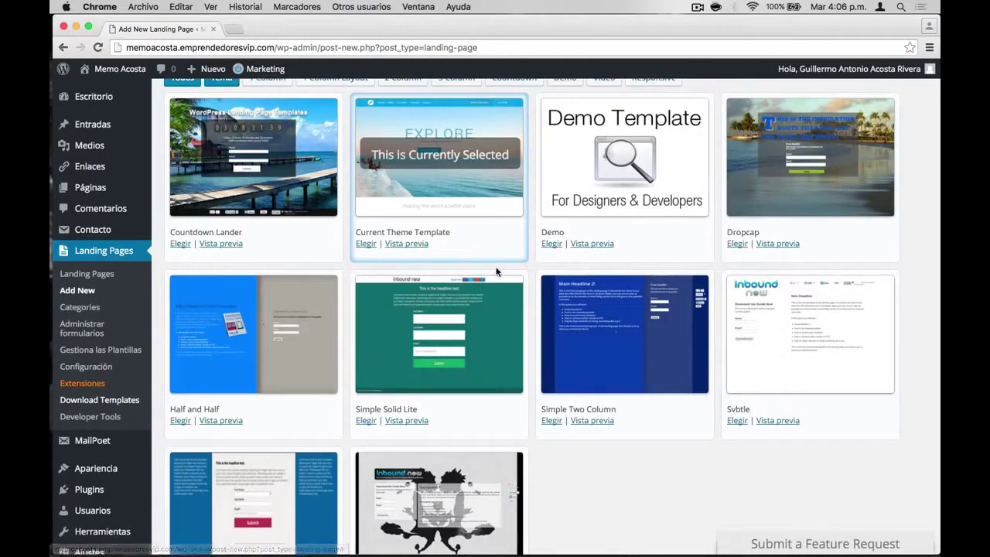
{"action": "scroll", "coordinate": [654, 351], "scroll_direction": "up", "scroll_amount": 1}
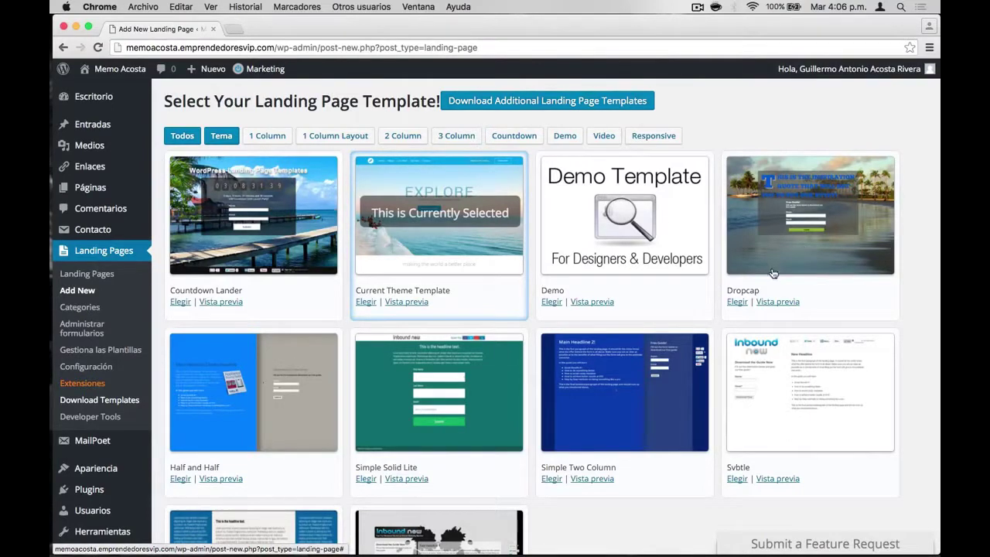
{"action": "left_click", "coordinate": [738, 303]}
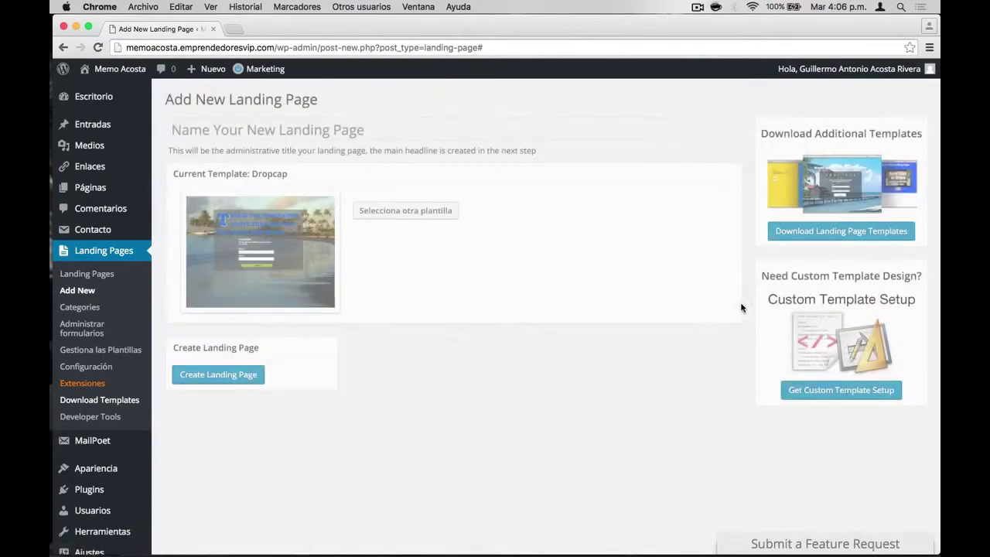
Name the new landing page "Prueba" and create it
{"action": "left_click", "coordinate": [272, 128]}
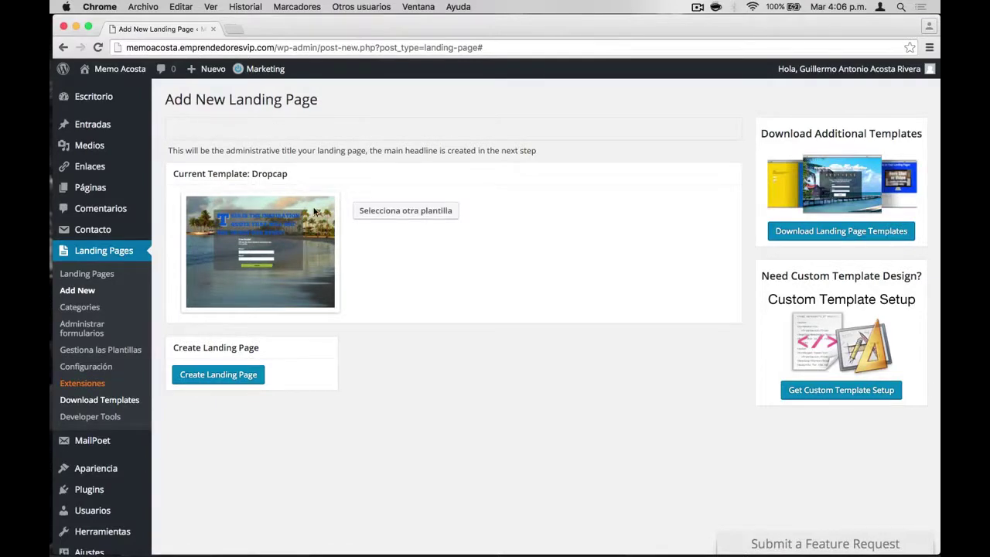
{"action": "type", "text": "Prueba"}
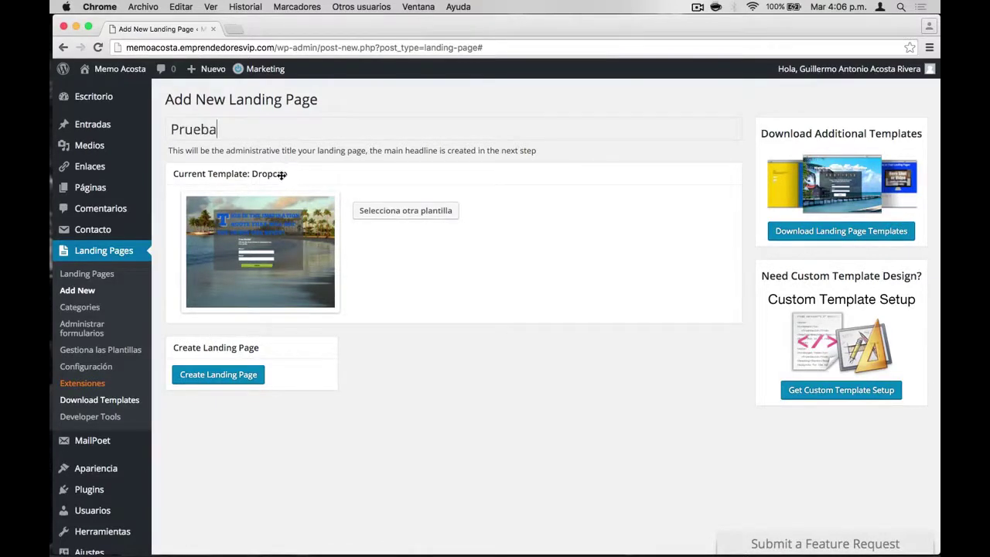
{"action": "left_click", "coordinate": [230, 375]}
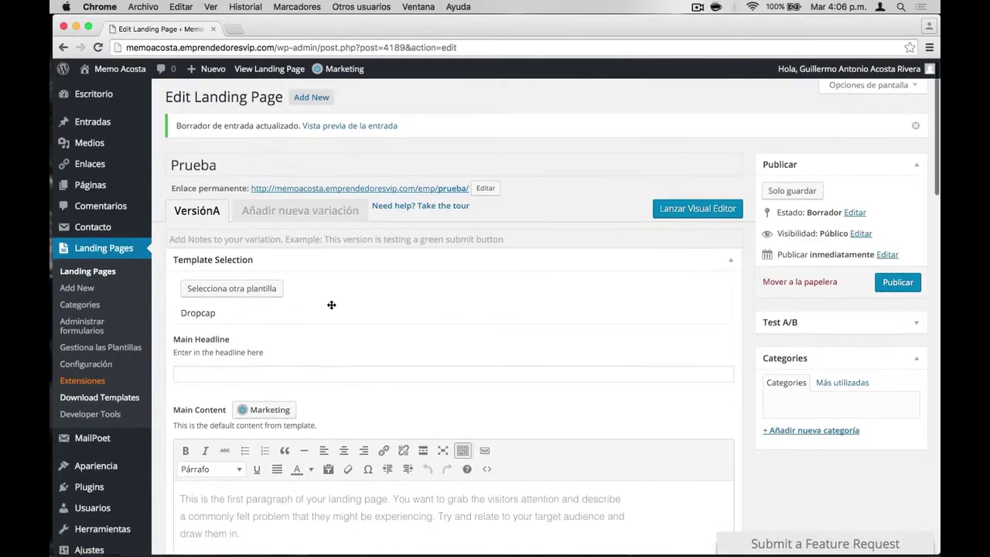
Examine the Dropcap template's editable fields, from the main headline and main content to the conversion area
{"action": "scroll", "coordinate": [331, 305], "scroll_direction": "down", "scroll_amount": 1}
{"action": "scroll", "coordinate": [334, 295], "scroll_direction": "down", "scroll_amount": 3}
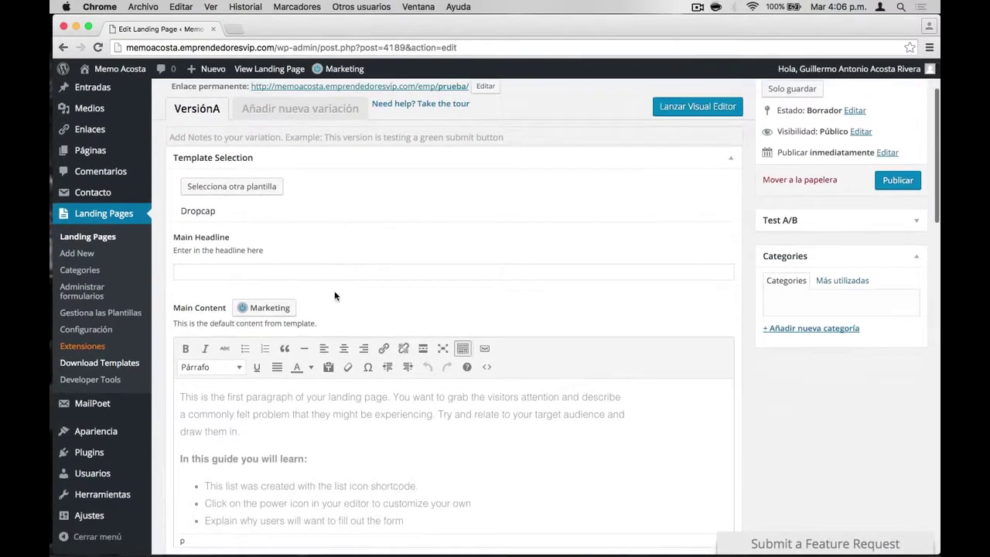
{"action": "scroll", "coordinate": [307, 285], "scroll_direction": "down", "scroll_amount": 2}
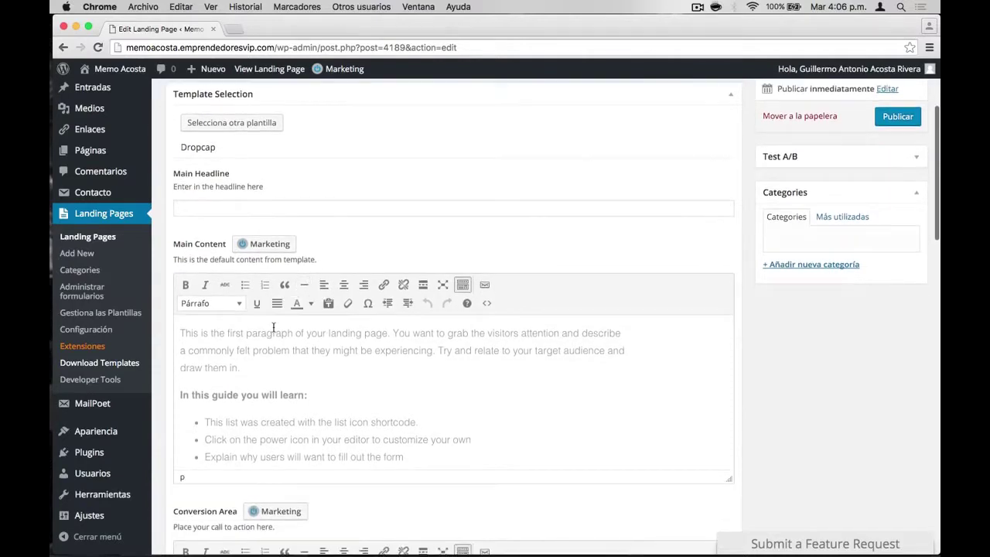
{"action": "left_click", "coordinate": [239, 390]}
{"action": "left_click", "coordinate": [266, 420]}
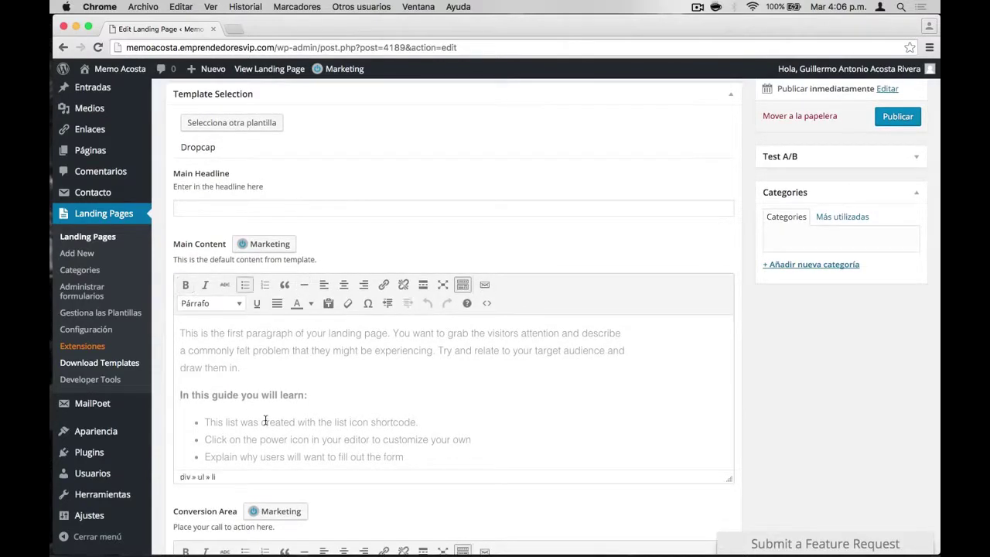
{"action": "scroll", "coordinate": [265, 420], "scroll_direction": "down", "scroll_amount": 2}
{"action": "scroll", "coordinate": [265, 420], "scroll_direction": "down", "scroll_amount": 4}
{"action": "left_click", "coordinate": [279, 285]}
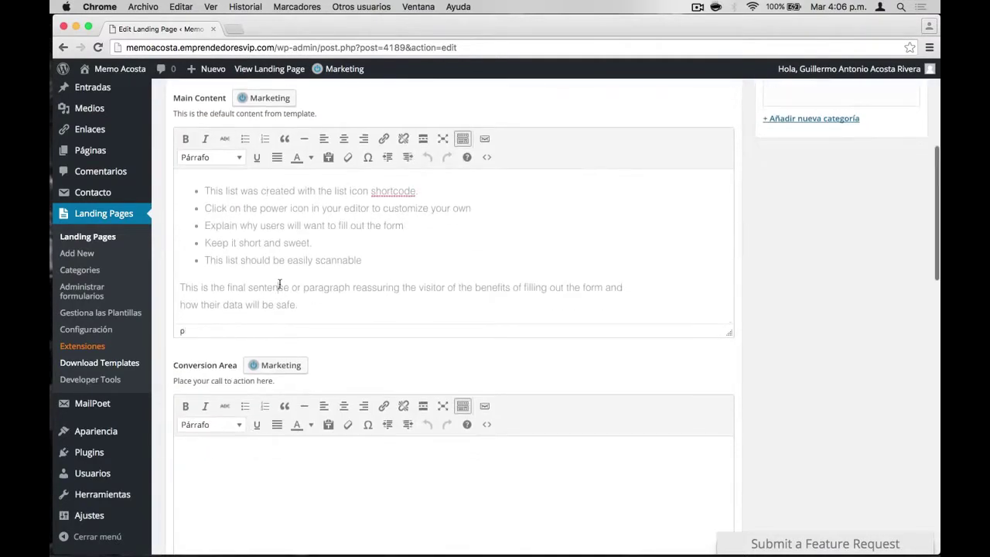
{"action": "scroll", "coordinate": [279, 284], "scroll_direction": "down", "scroll_amount": 1}
{"action": "scroll", "coordinate": [266, 317], "scroll_direction": "down", "scroll_amount": 2}
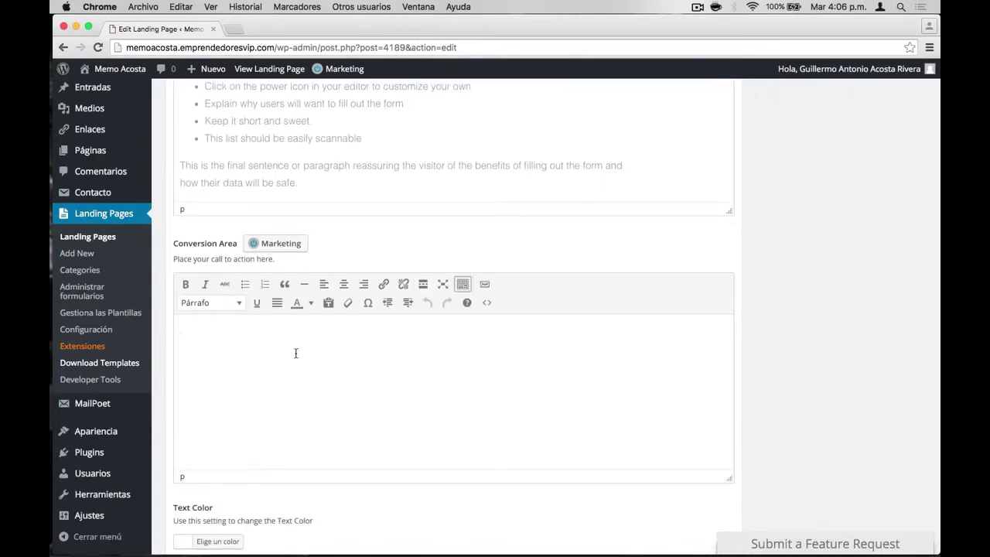
{"action": "scroll", "coordinate": [295, 354], "scroll_direction": "down", "scroll_amount": 2}
Insert the Conoceme subscription form on a new line after the final paragraph of the main content
{"action": "scroll", "coordinate": [296, 348], "scroll_direction": "up", "scroll_amount": 6}
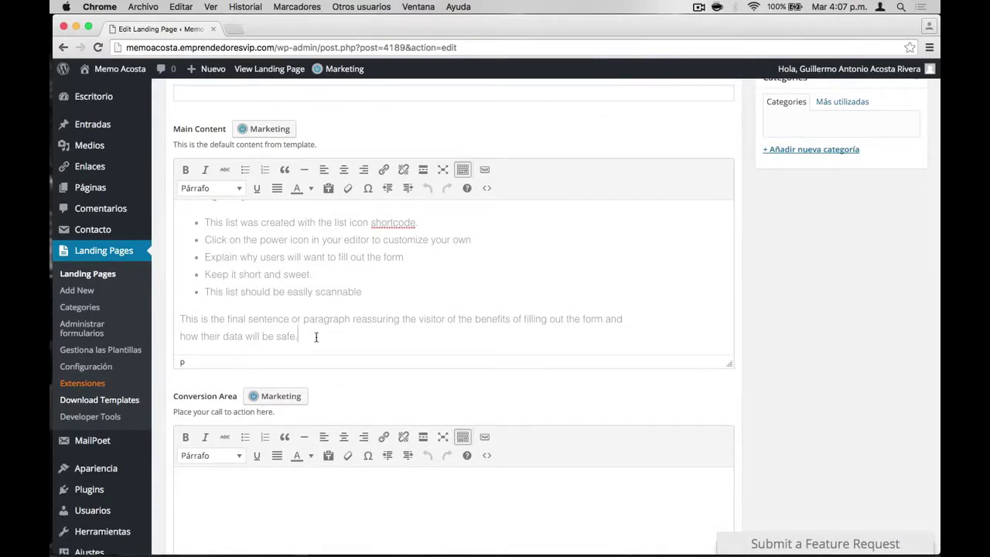
{"action": "key", "text": "Return"}
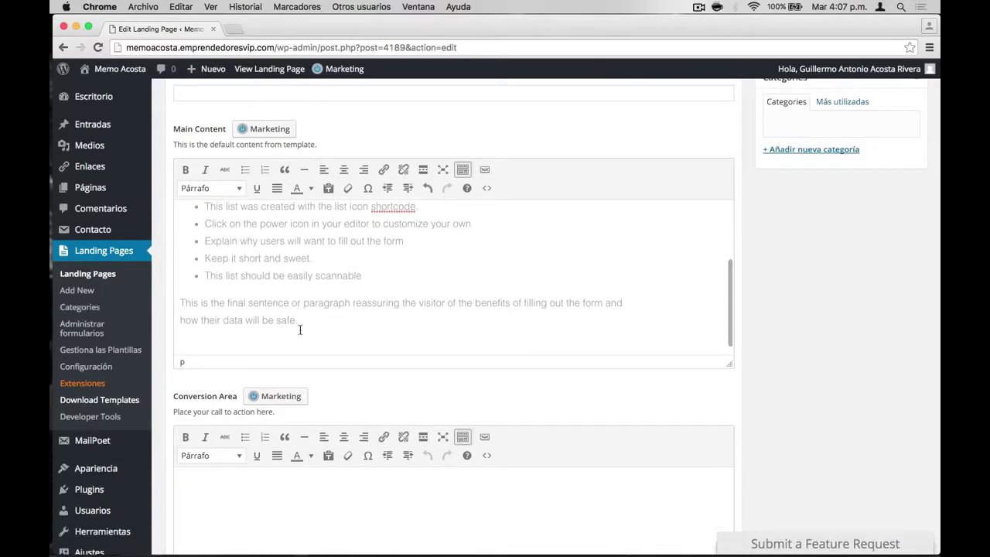
{"action": "left_click", "coordinate": [485, 172]}
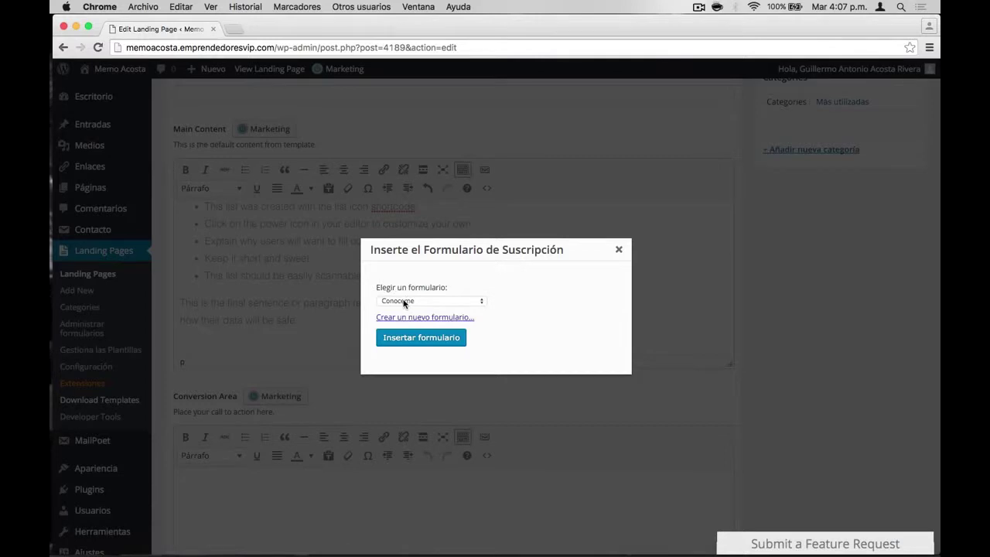
{"action": "left_click", "coordinate": [404, 301]}
{"action": "left_click", "coordinate": [410, 297]}
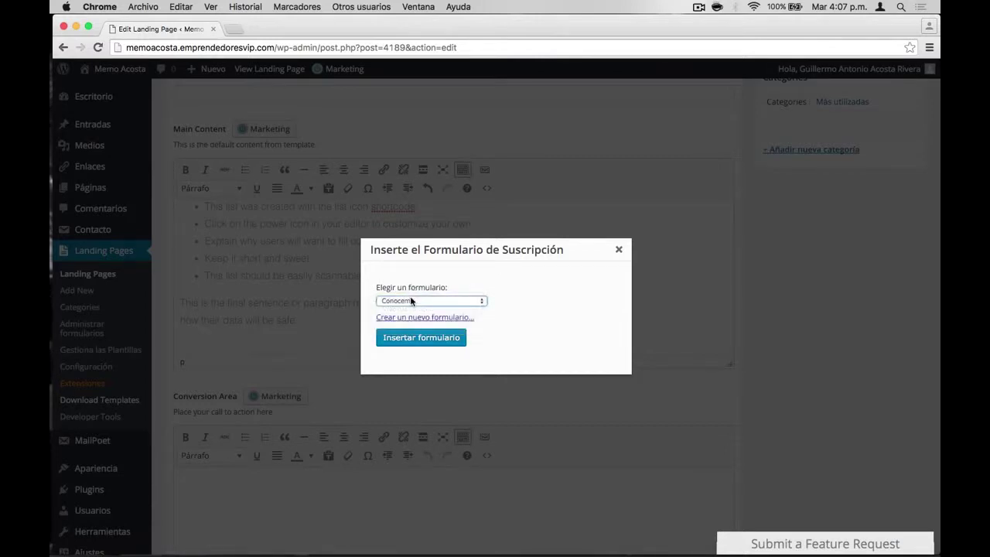
{"action": "left_click", "coordinate": [409, 339]}
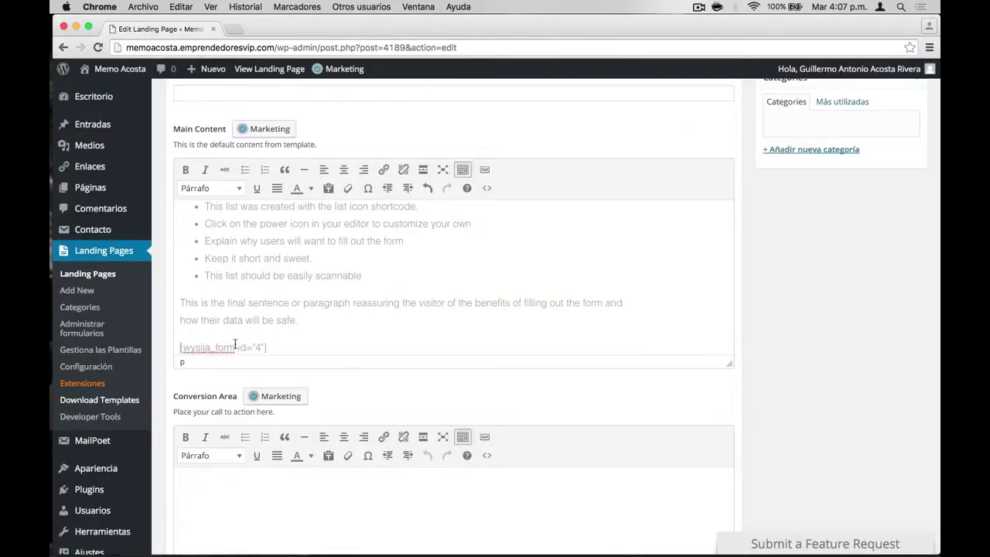
Publish the Prueba landing page and open the published page for viewing
{"action": "scroll", "coordinate": [301, 297], "scroll_direction": "up", "scroll_amount": 10}
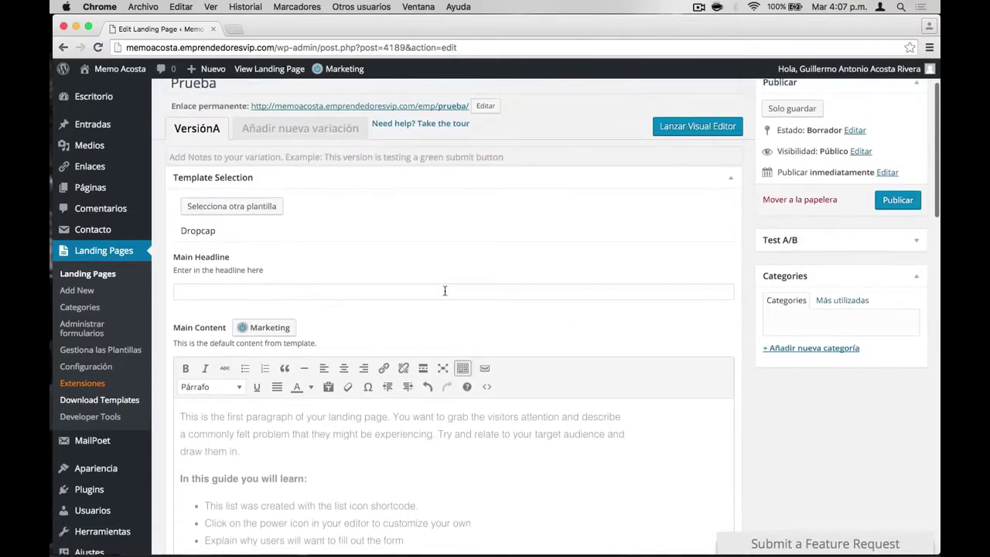
{"action": "scroll", "coordinate": [445, 291], "scroll_direction": "up", "scroll_amount": 2}
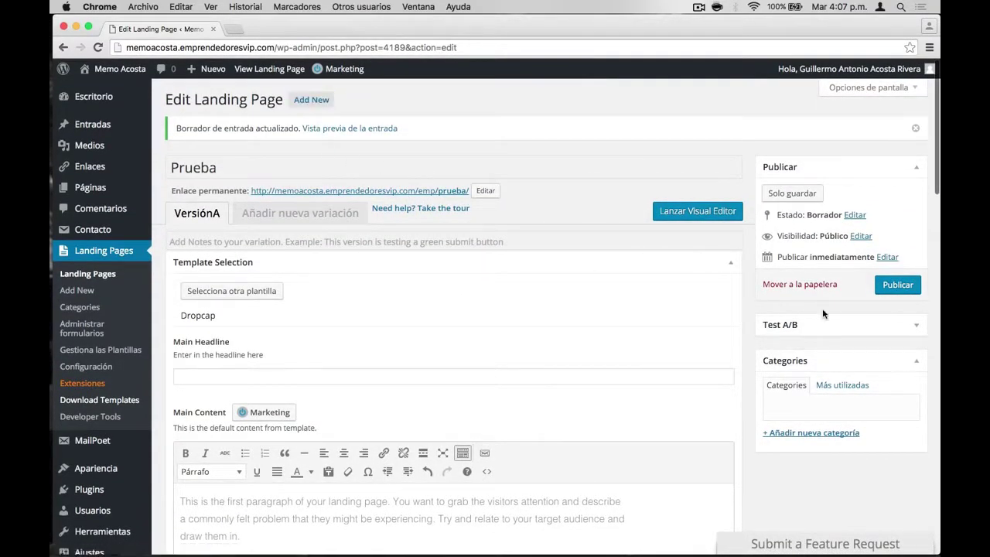
{"action": "left_click", "coordinate": [894, 286]}
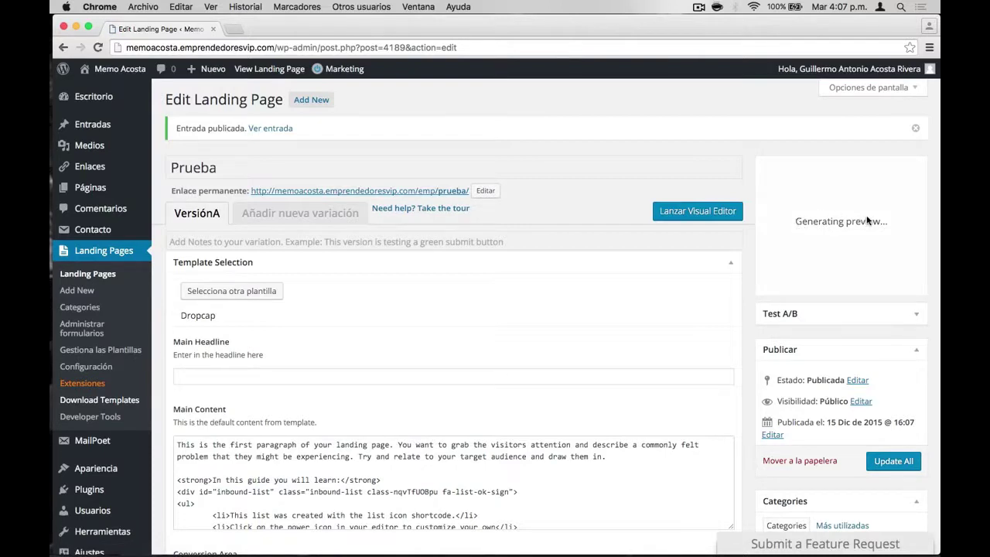
{"action": "left_click", "coordinate": [727, 213]}
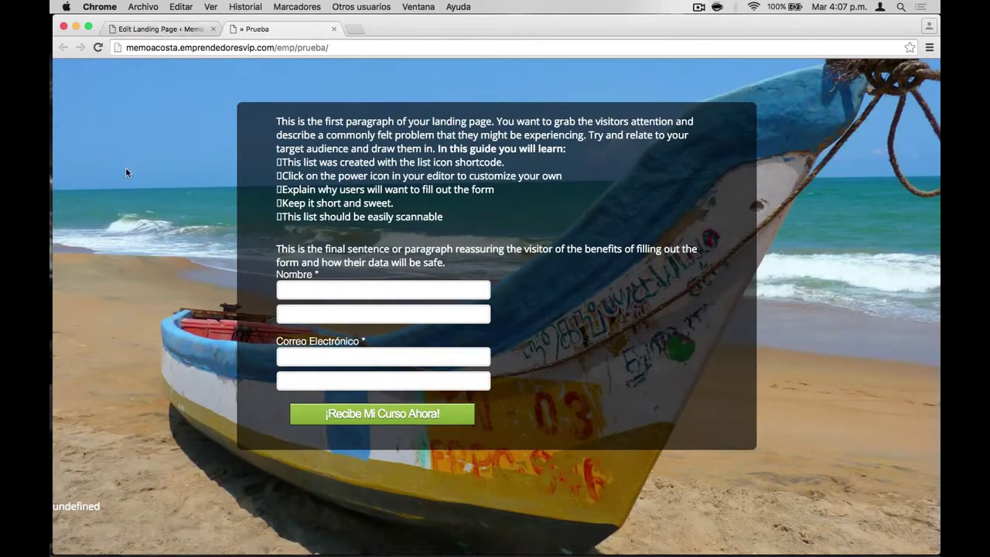
Compare the template's text colour, content background and background image settings with the published Prueba page
{"action": "left_click", "coordinate": [160, 30]}
{"action": "scroll", "coordinate": [402, 330], "scroll_direction": "down", "scroll_amount": 6}
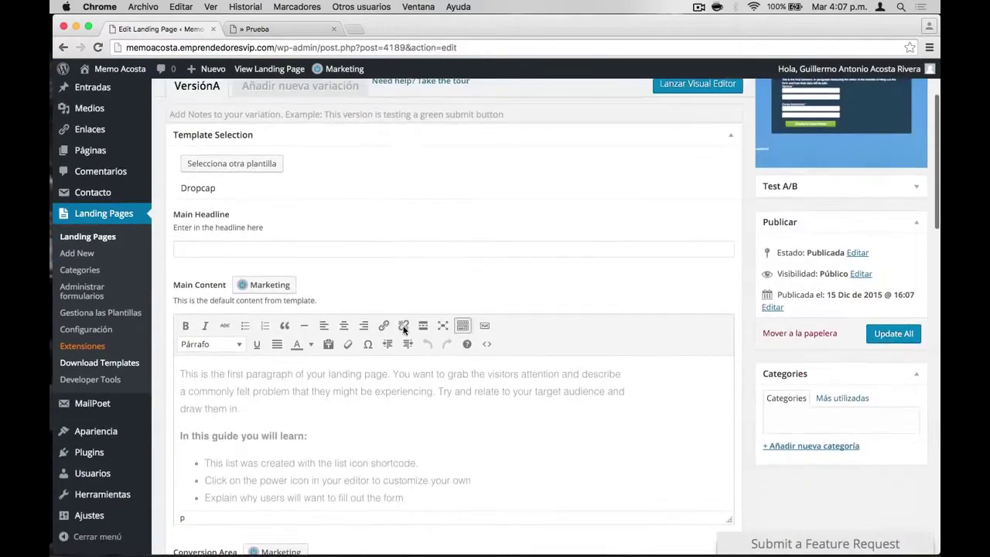
{"action": "scroll", "coordinate": [401, 458], "scroll_direction": "down", "scroll_amount": 15}
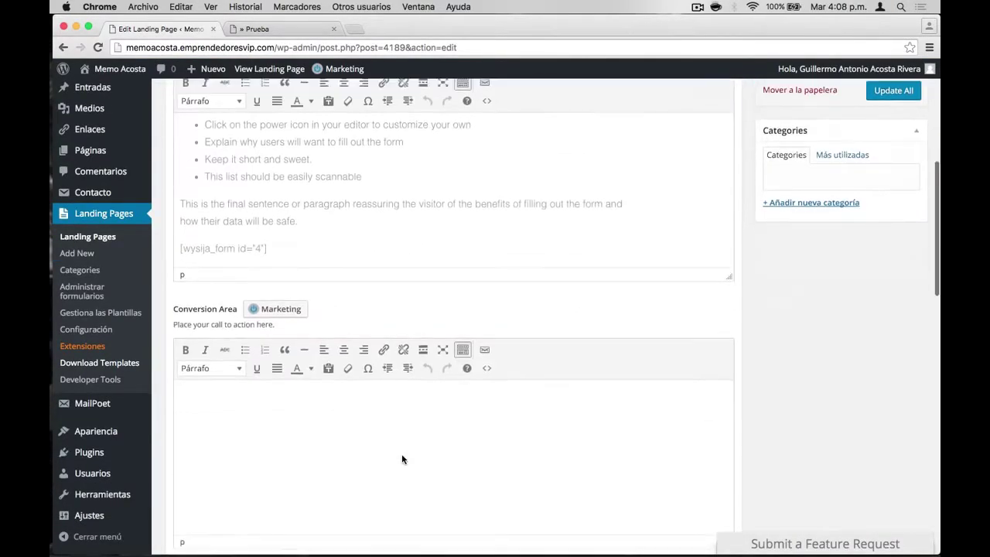
{"action": "scroll", "coordinate": [379, 404], "scroll_direction": "down", "scroll_amount": 1}
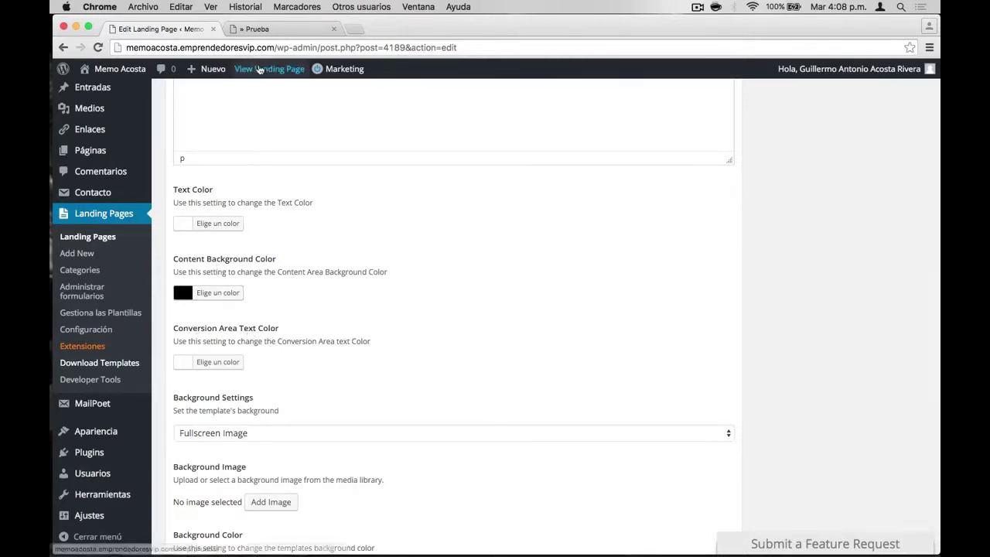
{"action": "left_click", "coordinate": [271, 28]}
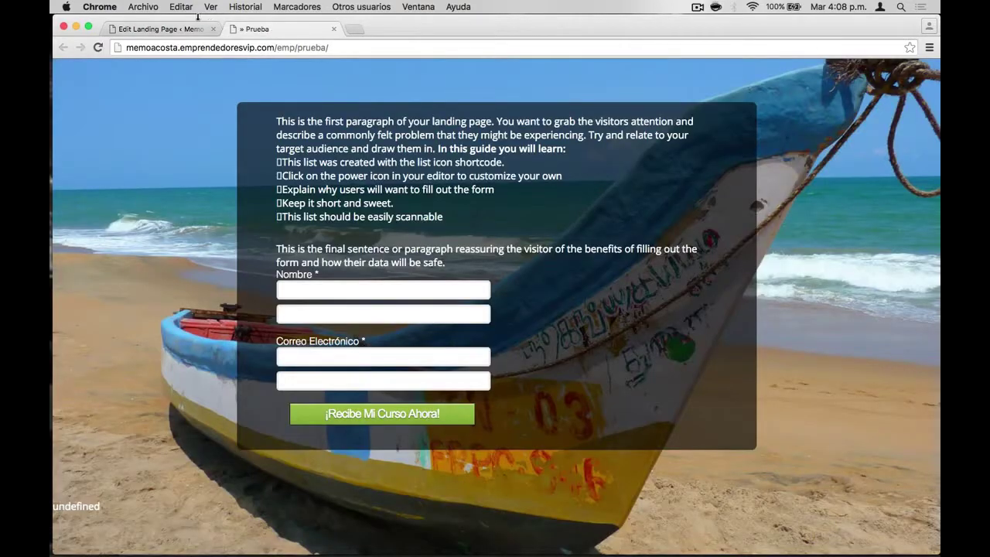
{"action": "left_click", "coordinate": [179, 31]}
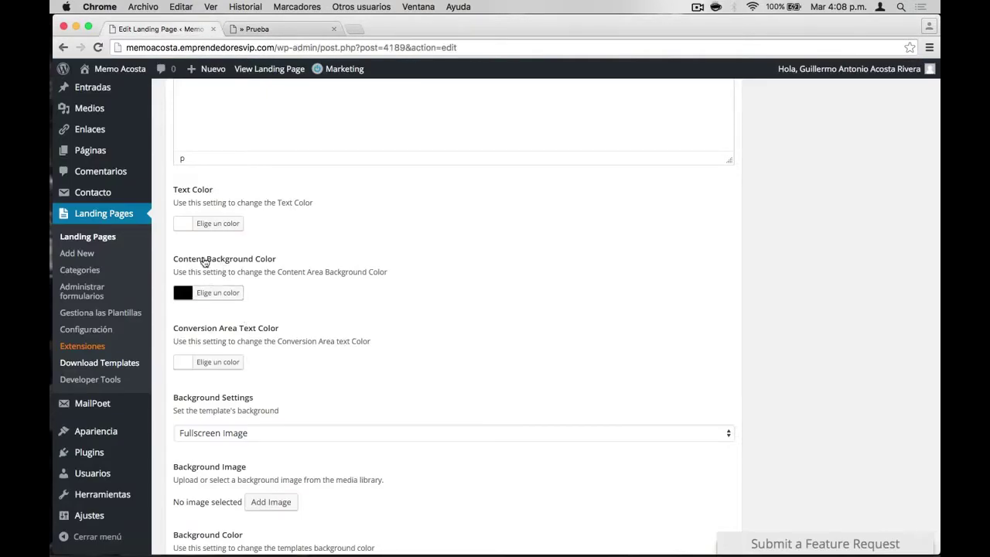
{"action": "left_click", "coordinate": [272, 31]}
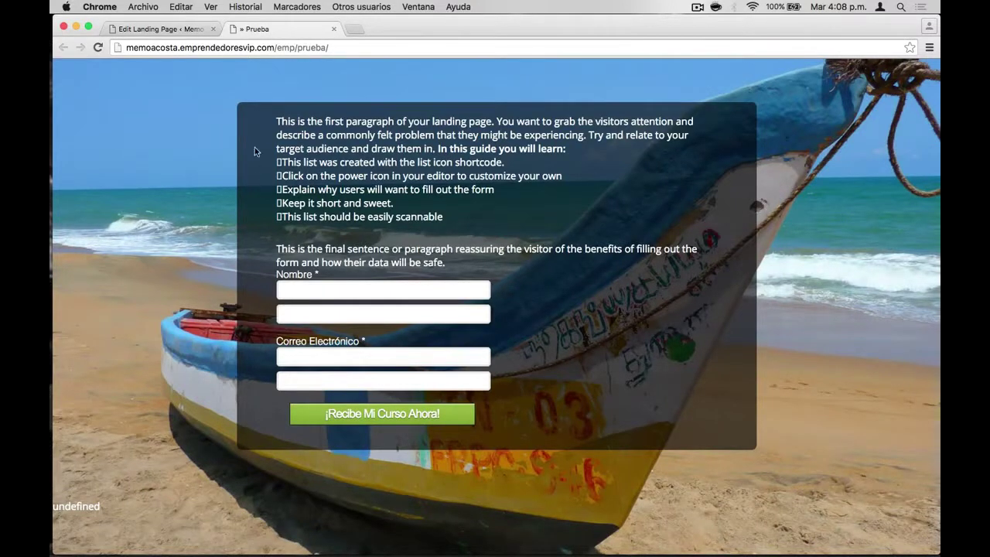
{"action": "left_click", "coordinate": [175, 30]}
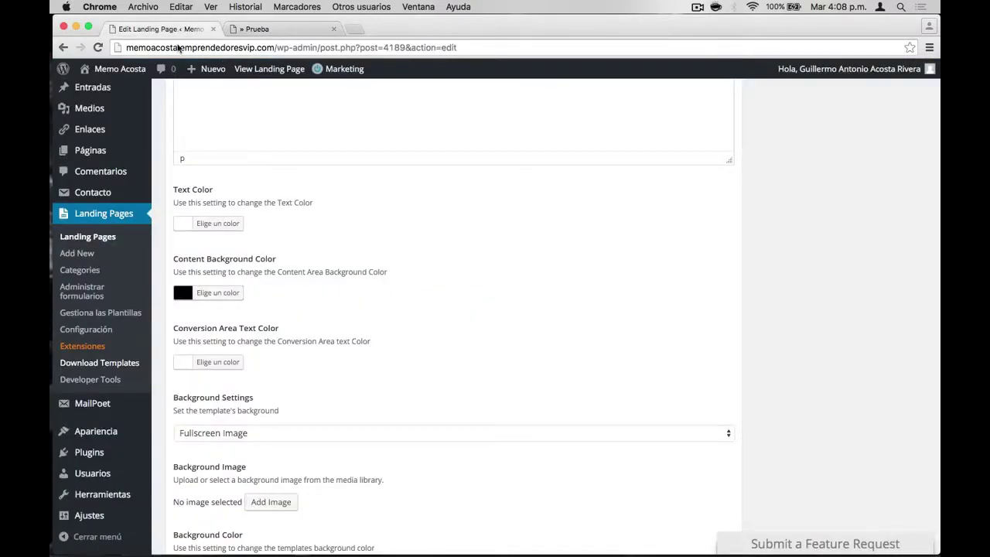
Set the content background color to the preset red #dd3333
{"action": "left_click", "coordinate": [220, 294]}
{"action": "left_click", "coordinate": [215, 435]}
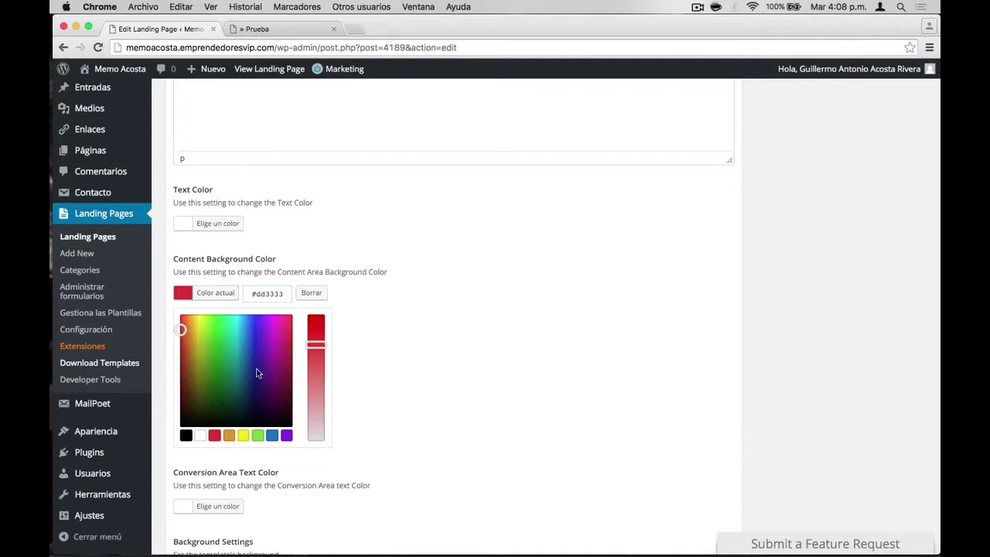
{"action": "left_click", "coordinate": [378, 304]}
Set the starfish beach picture from the media library as the template's background image
{"action": "scroll", "coordinate": [466, 308], "scroll_direction": "down", "scroll_amount": 6}
{"action": "scroll", "coordinate": [757, 271], "scroll_direction": "up", "scroll_amount": 15}
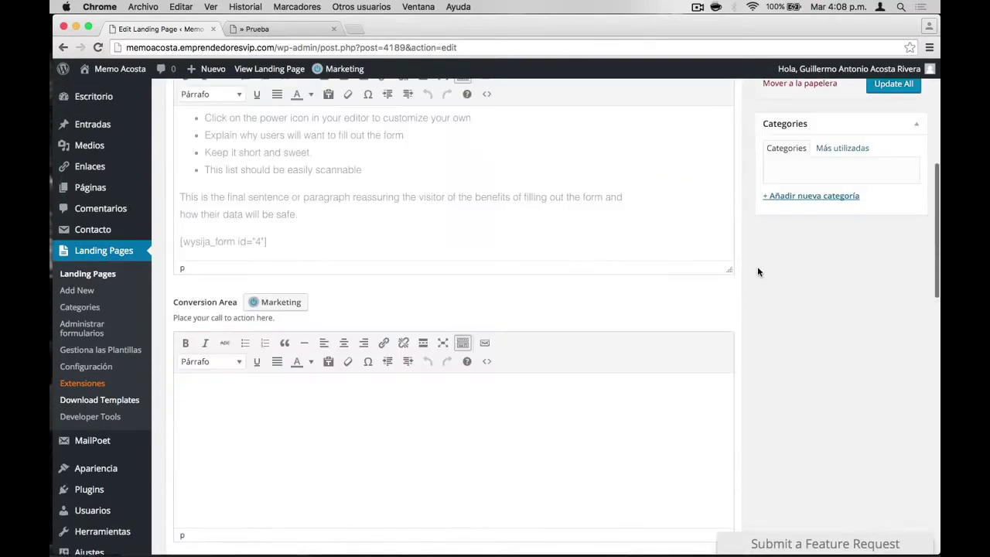
{"action": "scroll", "coordinate": [464, 338], "scroll_direction": "down", "scroll_amount": 10}
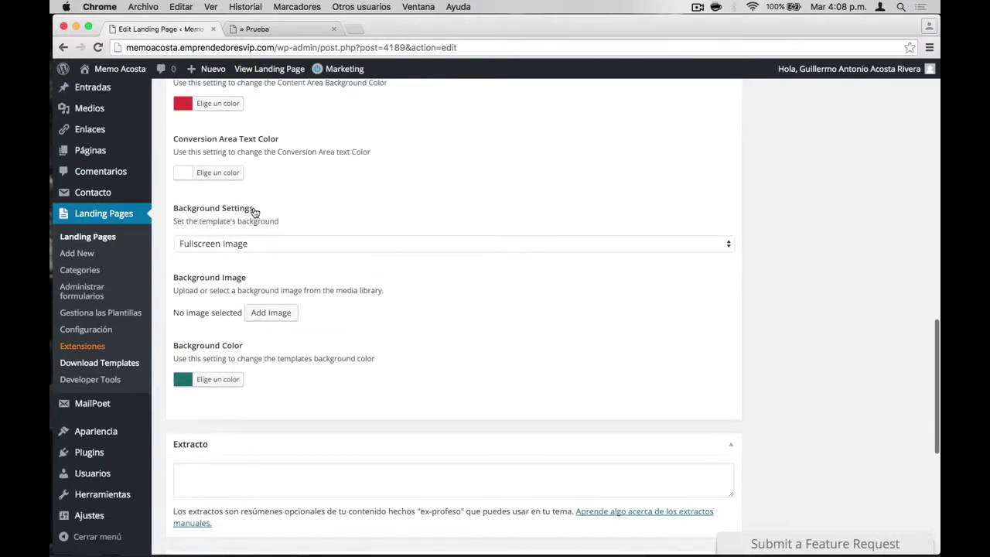
{"action": "left_click", "coordinate": [267, 313]}
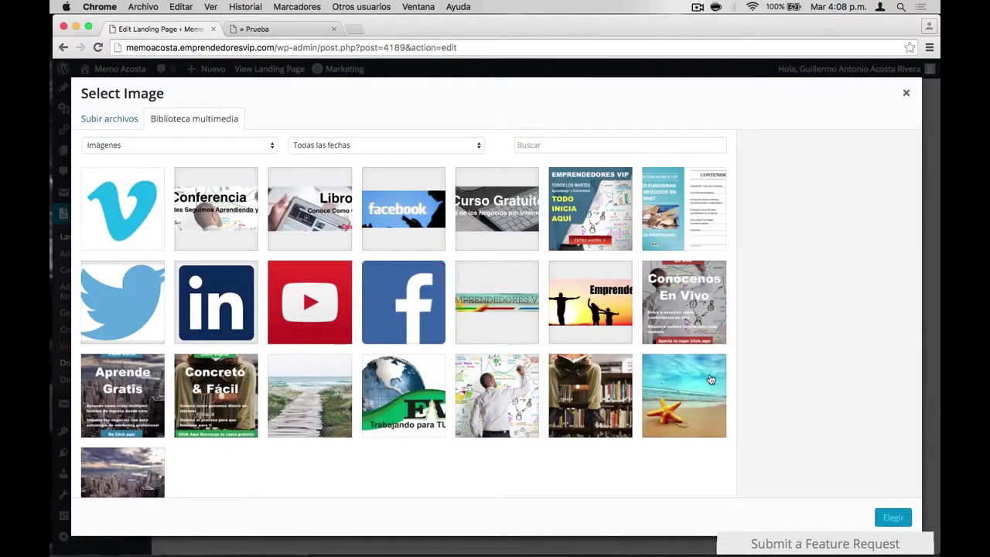
{"action": "left_click", "coordinate": [710, 379]}
{"action": "left_click", "coordinate": [893, 518]}
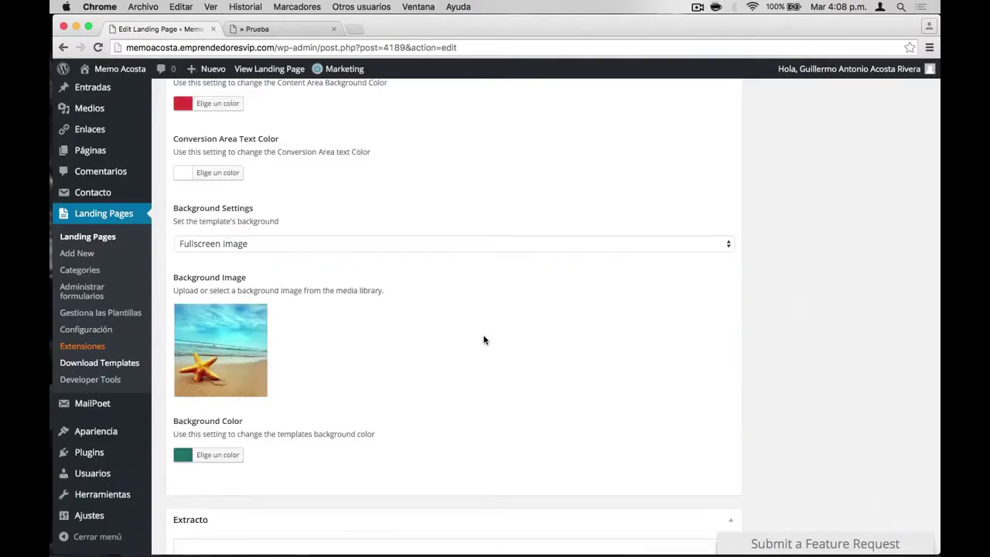
Review the background color, excerpt, custom CSS, custom JS and additional resources sections of the landing page
{"action": "scroll", "coordinate": [372, 358], "scroll_direction": "down", "scroll_amount": 2}
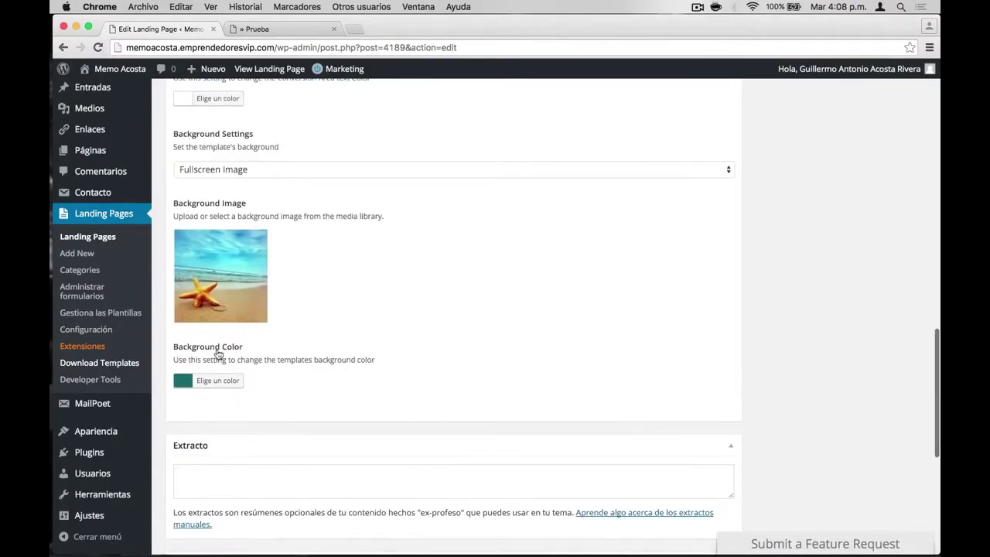
{"action": "scroll", "coordinate": [290, 391], "scroll_direction": "down", "scroll_amount": 7}
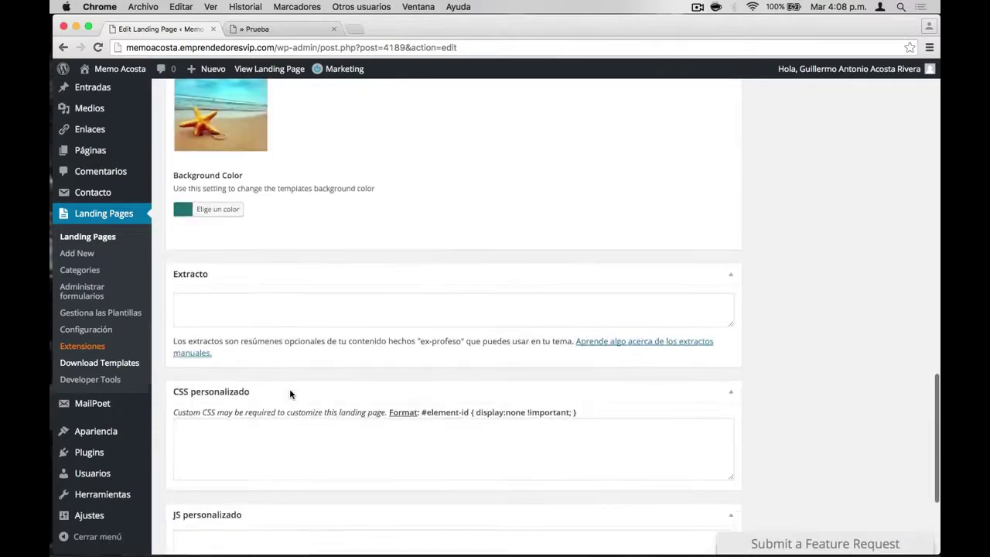
{"action": "scroll", "coordinate": [336, 327], "scroll_direction": "up", "scroll_amount": 15}
{"action": "scroll", "coordinate": [337, 327], "scroll_direction": "down", "scroll_amount": 12}
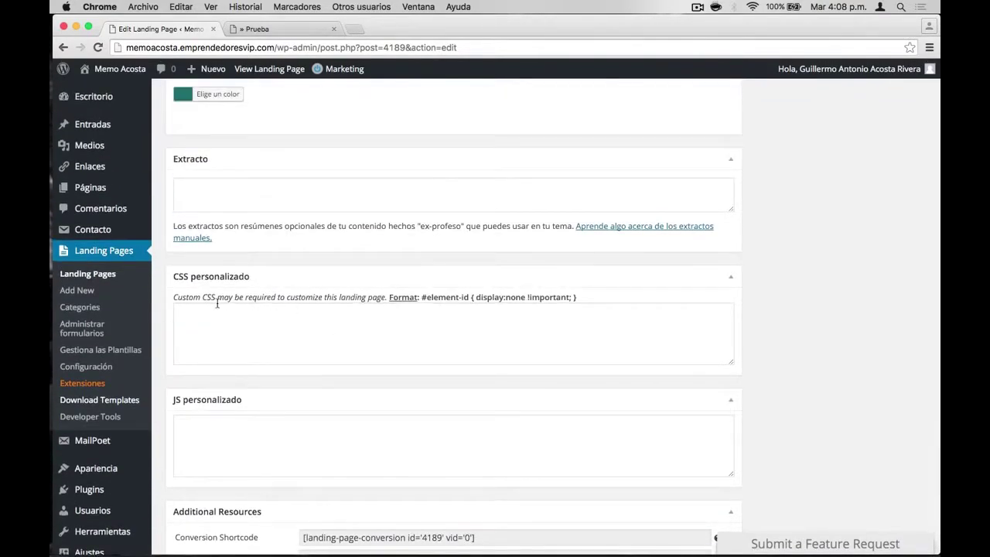
{"action": "scroll", "coordinate": [269, 439], "scroll_direction": "down", "scroll_amount": 3}
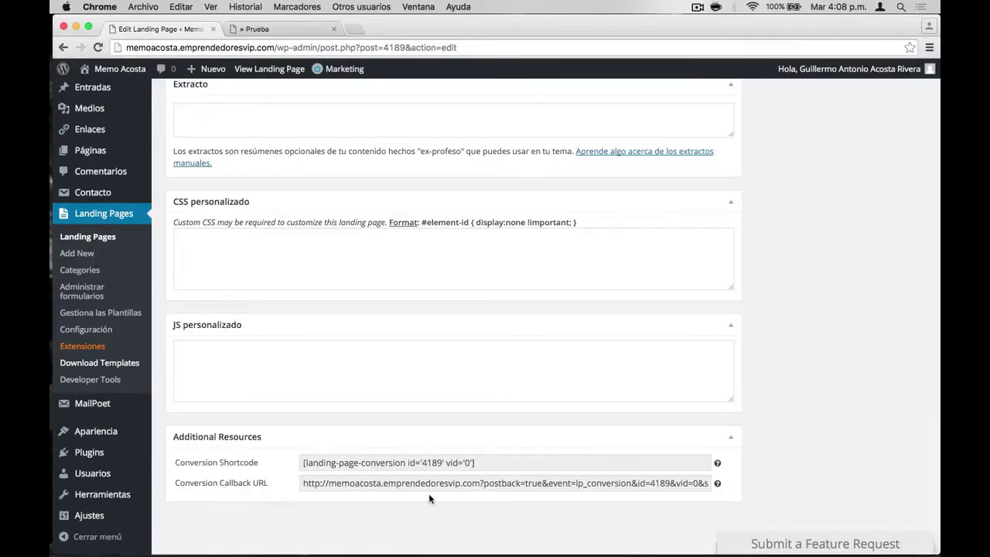
Update the Prueba landing page with the new settings, check its open page view and return to the editor
{"action": "scroll", "coordinate": [489, 355], "scroll_direction": "up", "scroll_amount": 15}
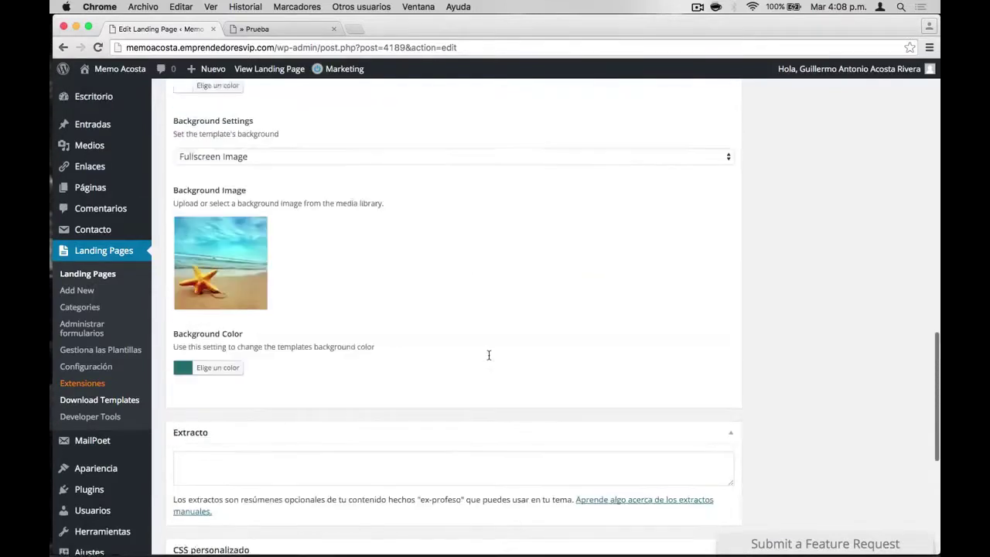
{"action": "scroll", "coordinate": [488, 354], "scroll_direction": "up", "scroll_amount": 10}
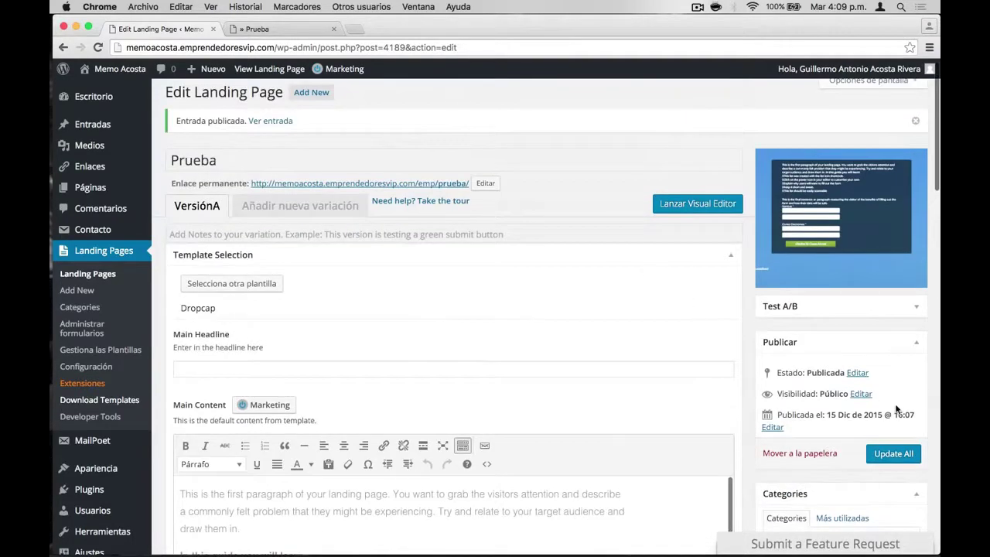
{"action": "left_click", "coordinate": [893, 454]}
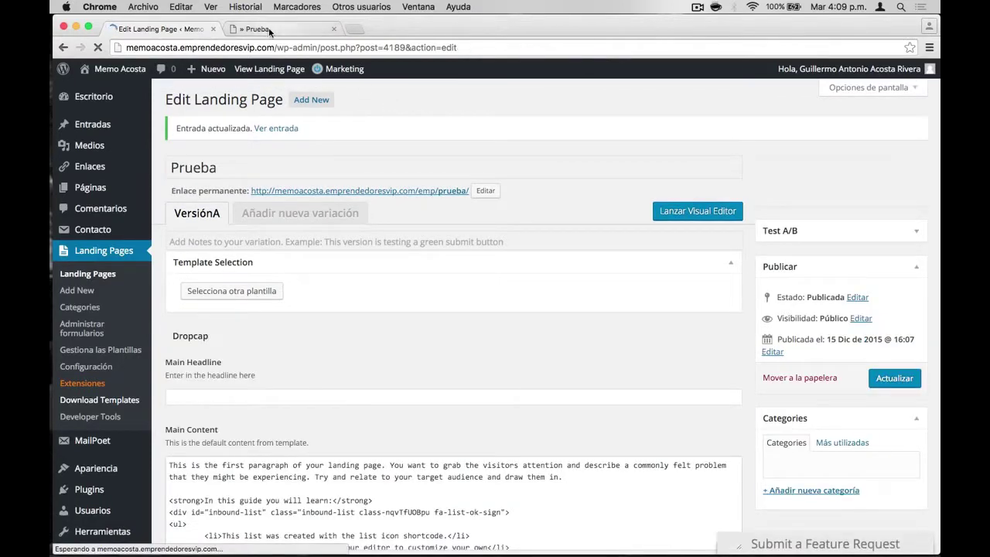
{"action": "left_click", "coordinate": [270, 29]}
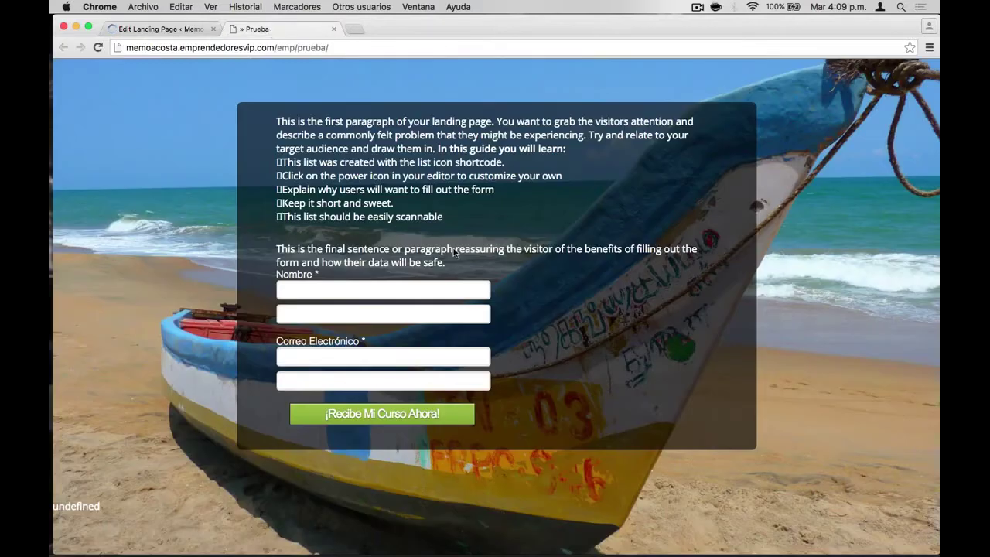
{"action": "left_click", "coordinate": [142, 30]}
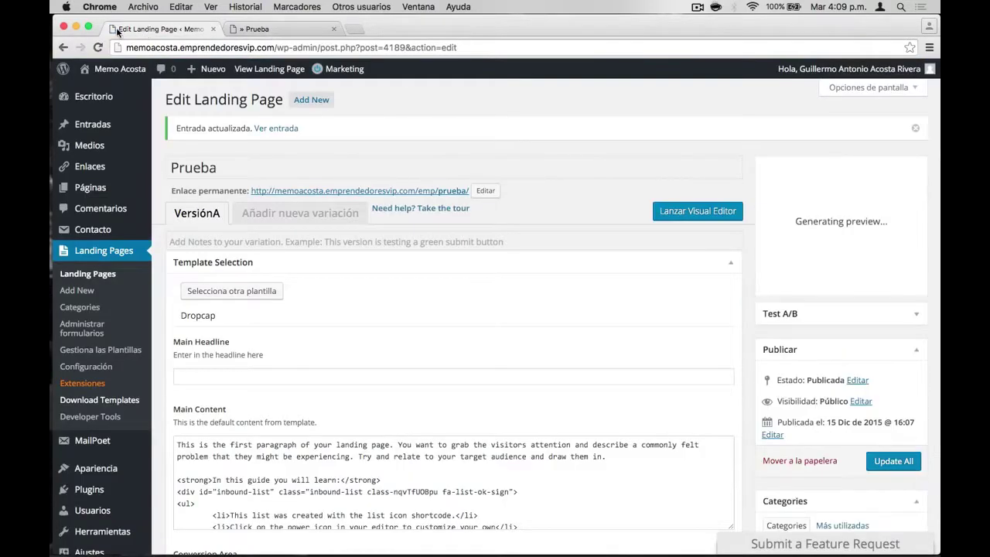
Reload the open Prueba page view to check the new background image and content color, and return to the editor
{"action": "left_click", "coordinate": [270, 29]}
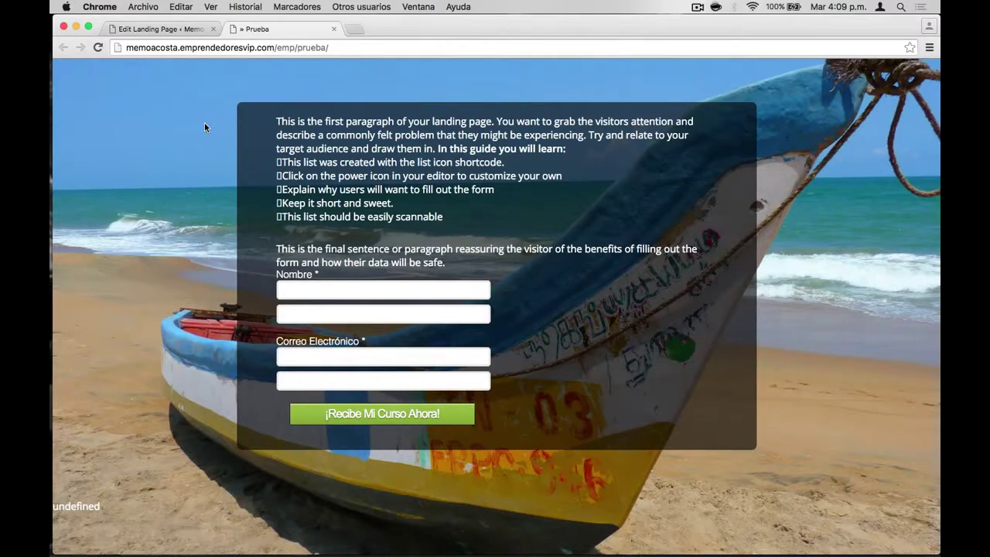
{"action": "key", "text": "super+r"}
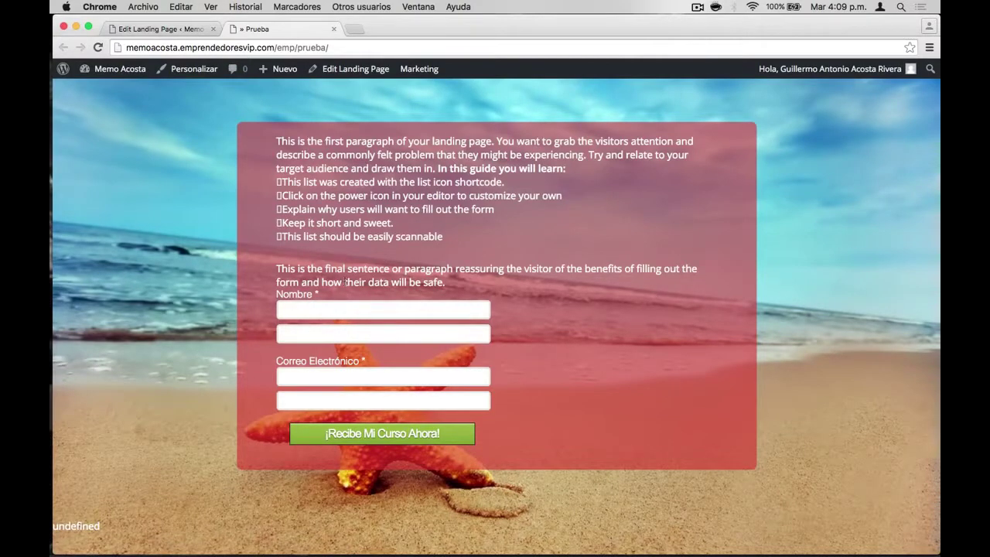
{"action": "left_click", "coordinate": [161, 29]}
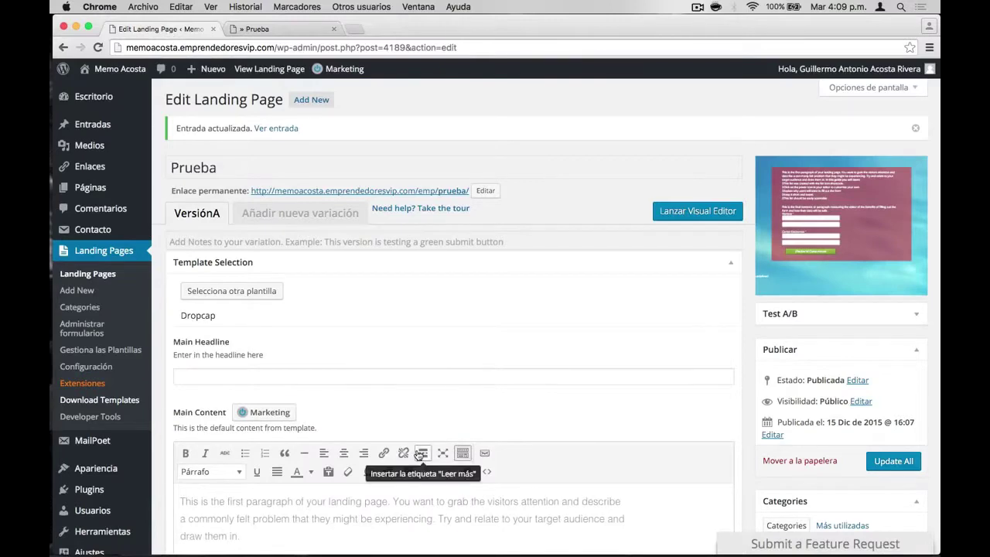
Center all the text in the Main Content area of the landing page
{"action": "scroll", "coordinate": [419, 452], "scroll_direction": "down", "scroll_amount": 2}
{"action": "left_click", "coordinate": [495, 493]}
{"action": "scroll", "coordinate": [493, 491], "scroll_direction": "down", "scroll_amount": 5}
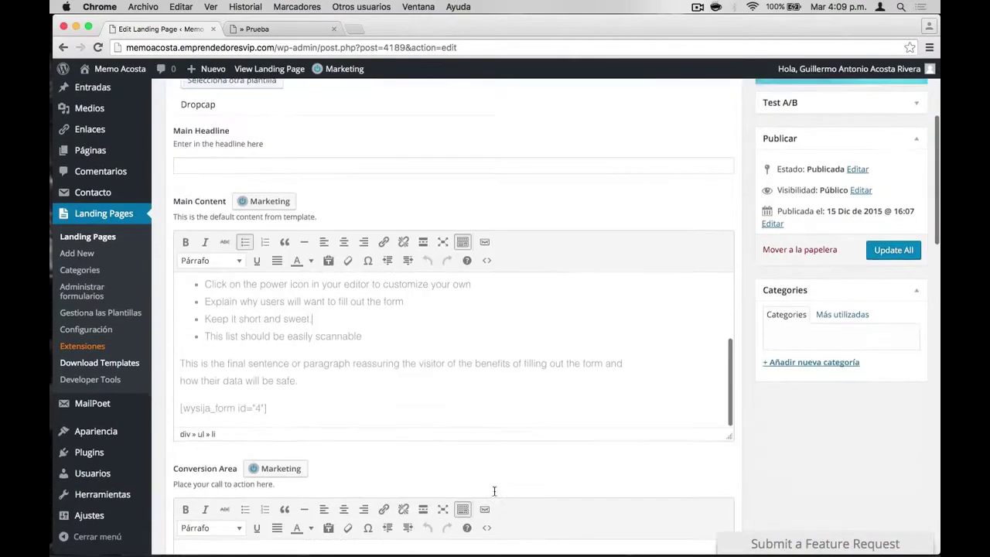
{"action": "key", "text": "super+Up"}
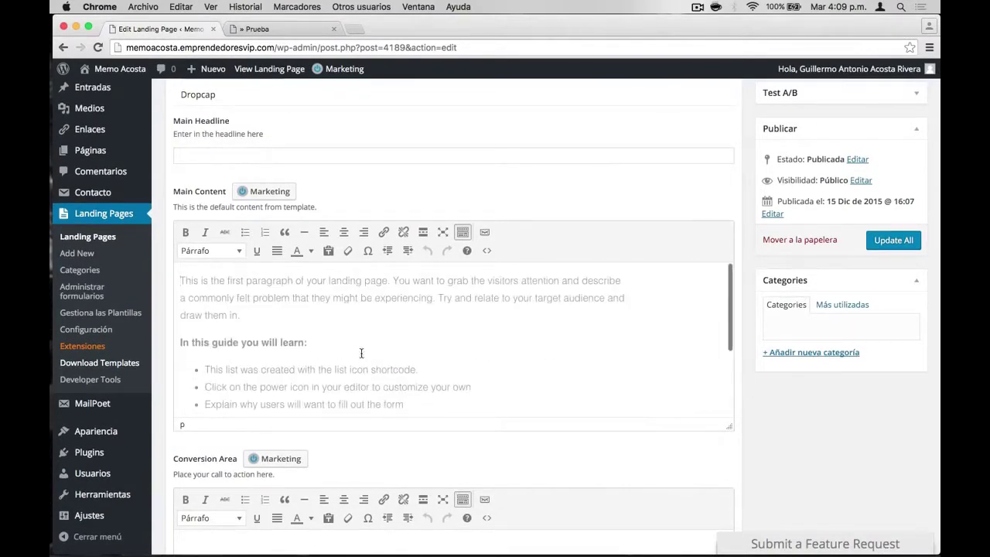
{"action": "key", "text": "shift+super+Down"}
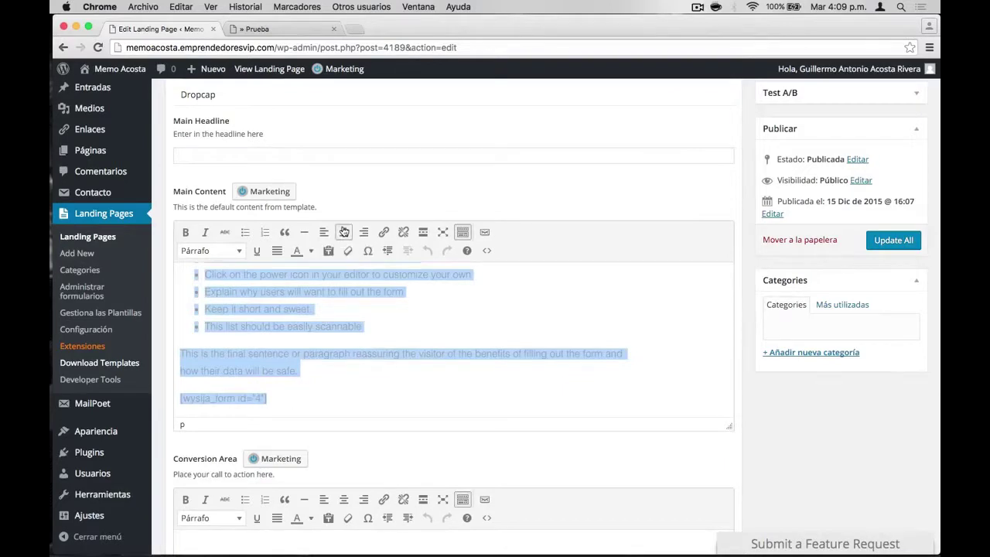
{"action": "left_click", "coordinate": [344, 232]}
{"action": "left_click", "coordinate": [414, 382]}
{"action": "scroll", "coordinate": [355, 346], "scroll_direction": "up", "scroll_amount": 2}
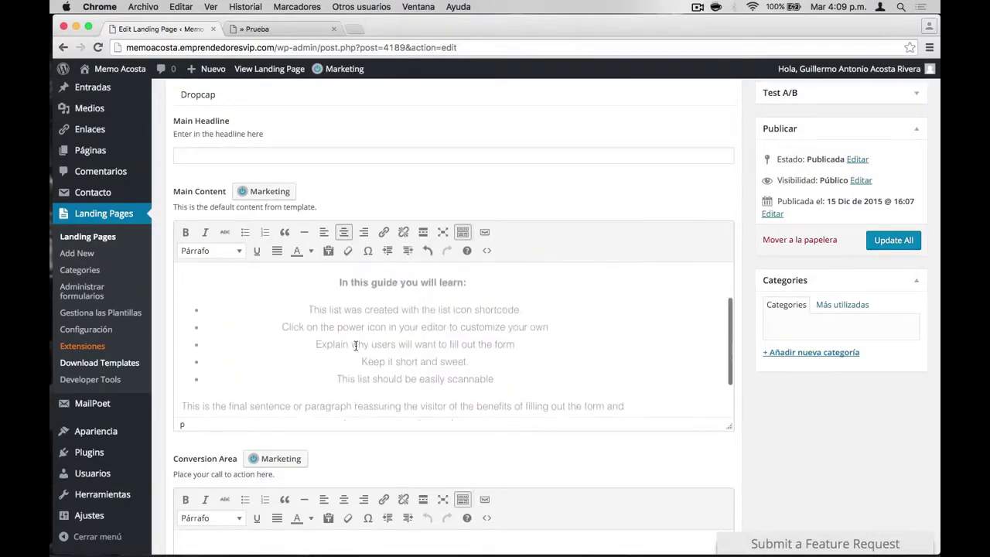
Split the opening sentence "This is the first paragraph of your landing page." into its own paragraph and format it as Título 1
{"action": "left_click", "coordinate": [303, 310]}
{"action": "scroll", "coordinate": [303, 317], "scroll_direction": "up", "scroll_amount": 1}
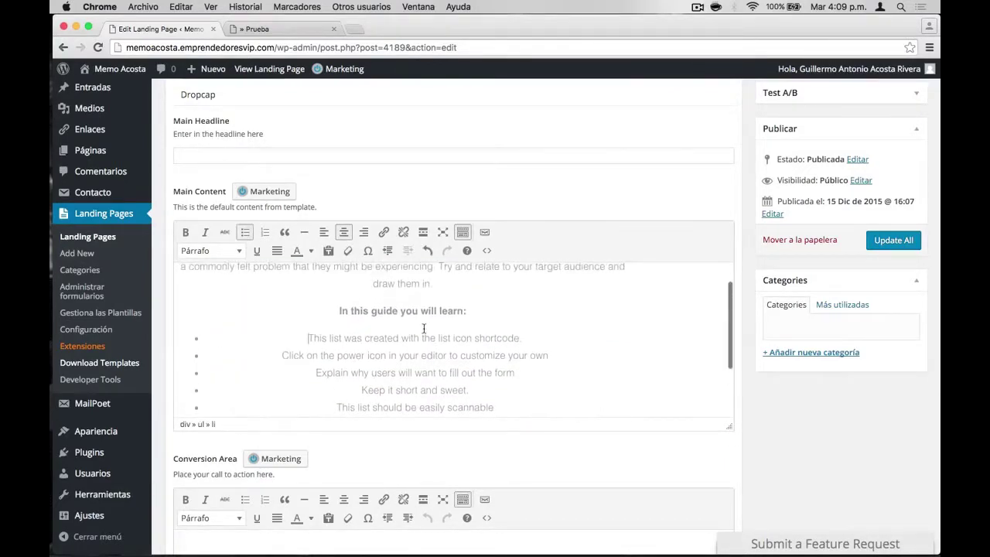
{"action": "scroll", "coordinate": [423, 328], "scroll_direction": "up", "scroll_amount": 3}
{"action": "left_click", "coordinate": [398, 311]}
{"action": "key", "text": "Return"}
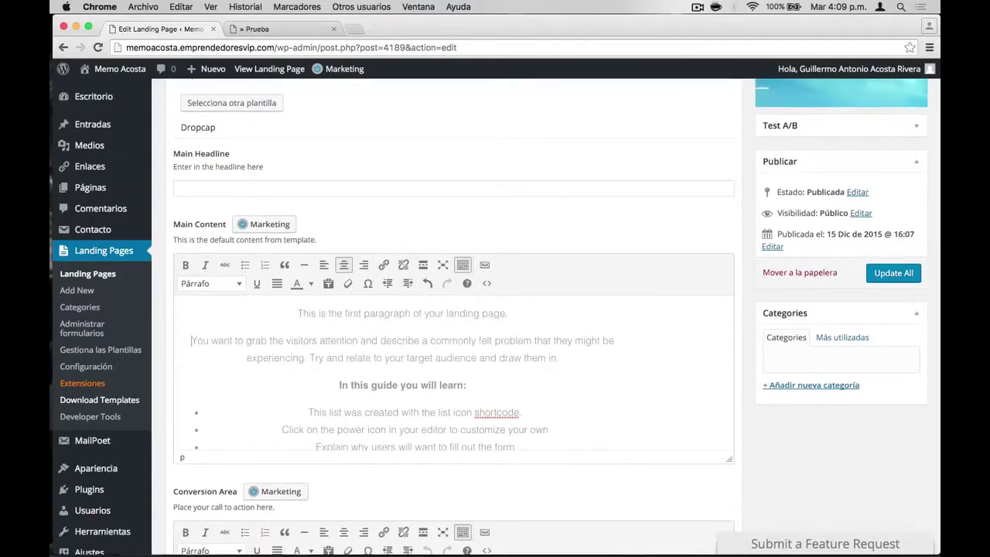
{"action": "triple_click", "coordinate": [384, 313]}
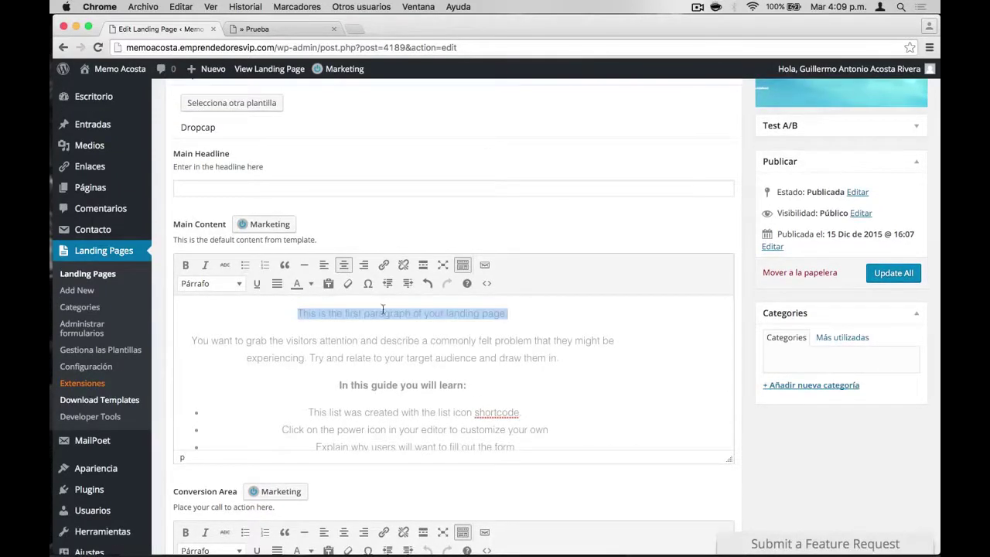
{"action": "left_click", "coordinate": [238, 284]}
{"action": "left_click", "coordinate": [228, 328]}
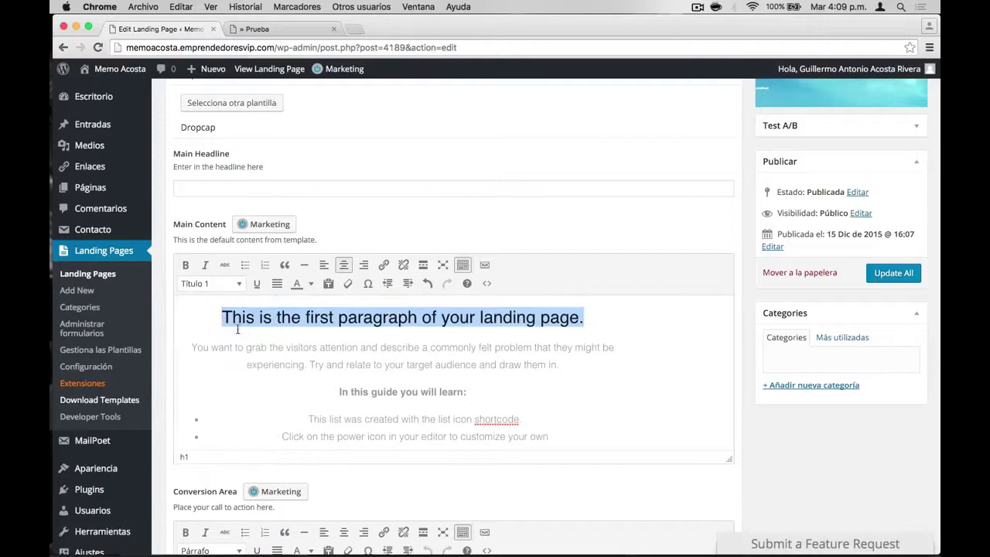
{"action": "left_click", "coordinate": [473, 346]}
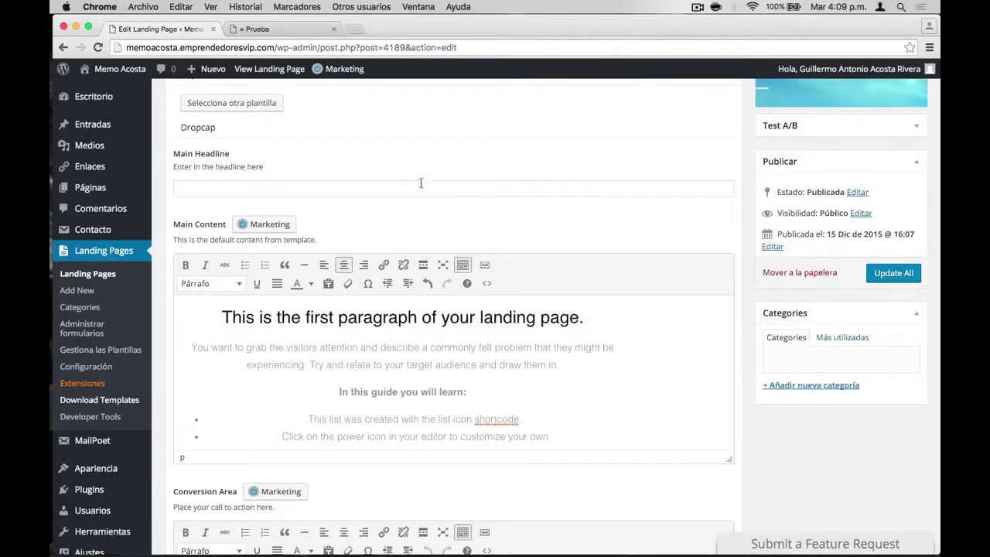
Update the landing page, review the centered text and heading in the reloaded page view, and return to the editor
{"action": "left_click", "coordinate": [872, 276]}
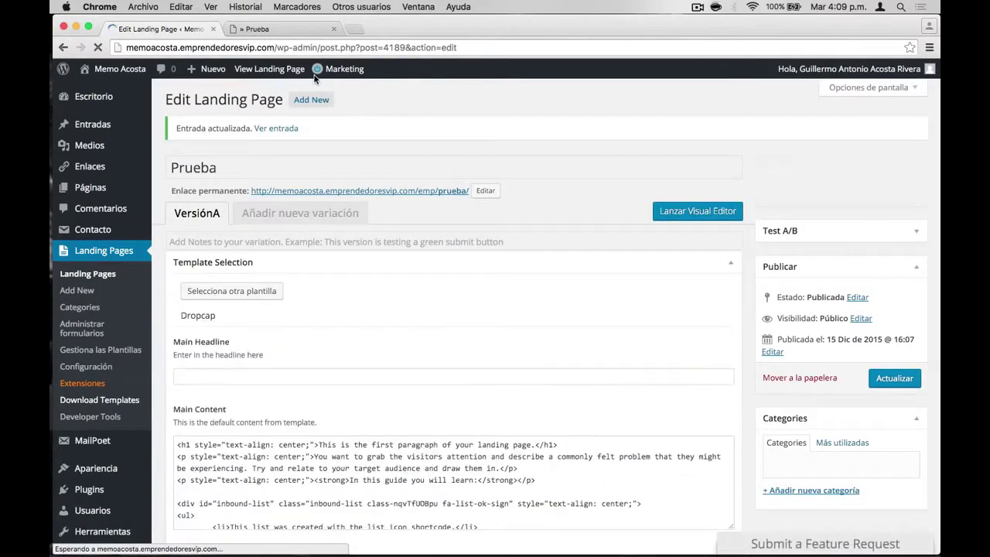
{"action": "left_click", "coordinate": [287, 30]}
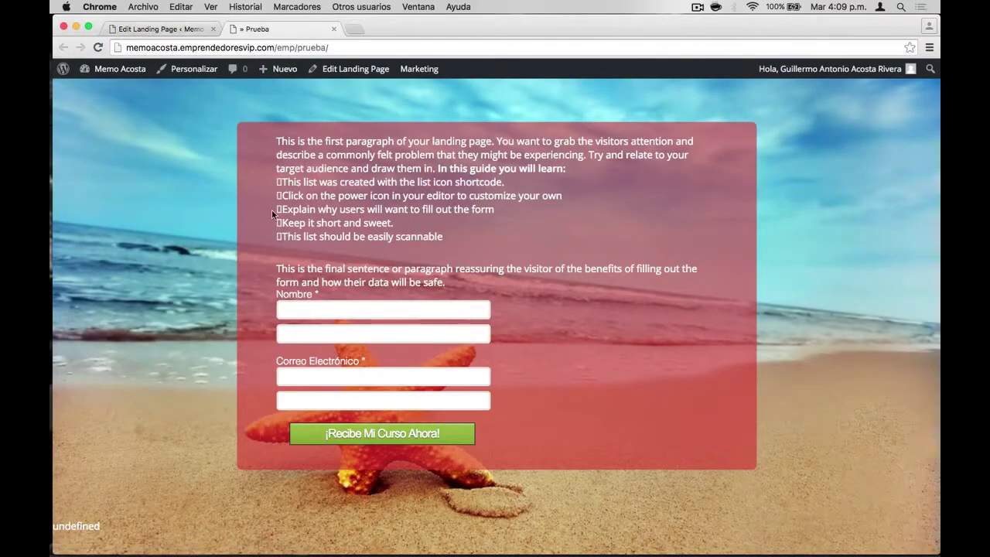
{"action": "key", "text": "super+r"}
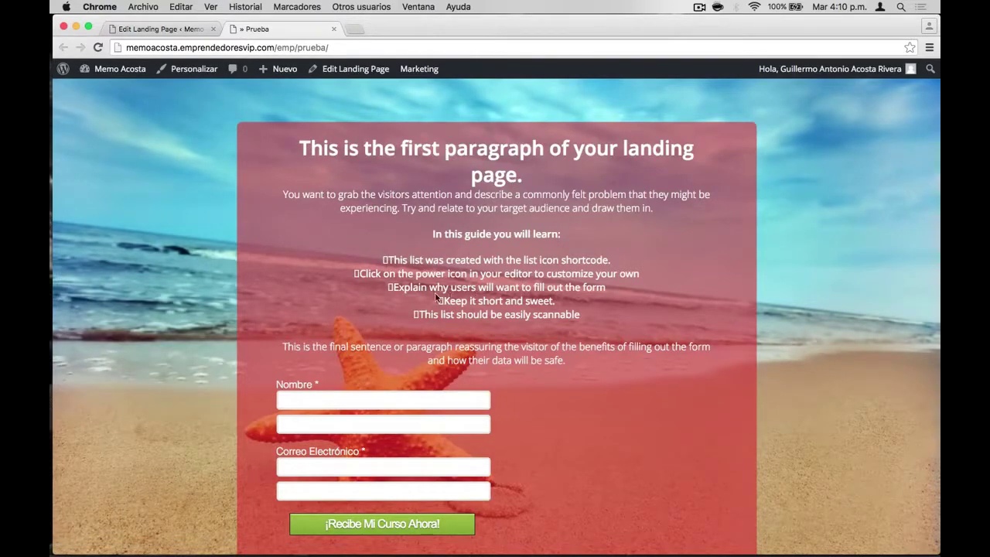
{"action": "scroll", "coordinate": [436, 297], "scroll_direction": "down", "scroll_amount": 2}
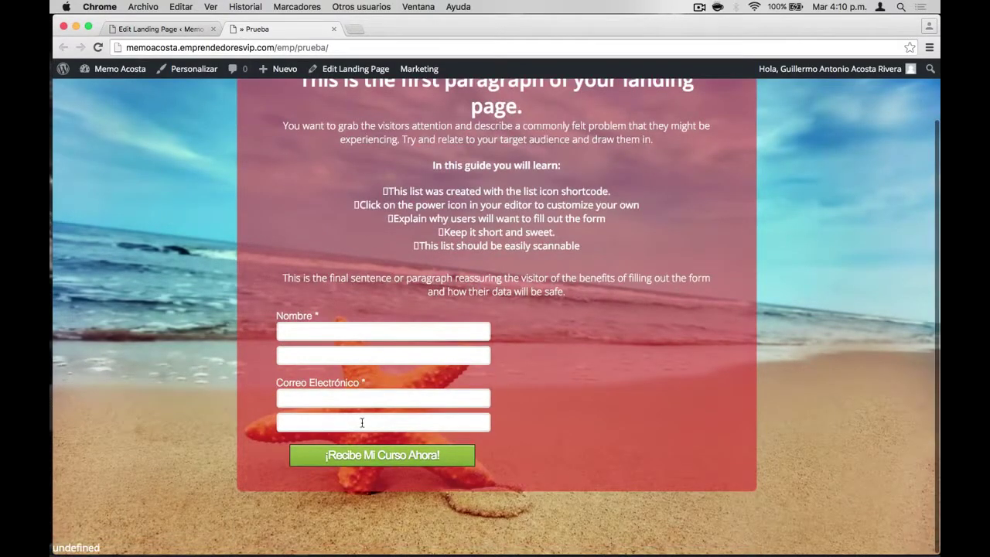
{"action": "scroll", "coordinate": [480, 277], "scroll_direction": "up", "scroll_amount": 1}
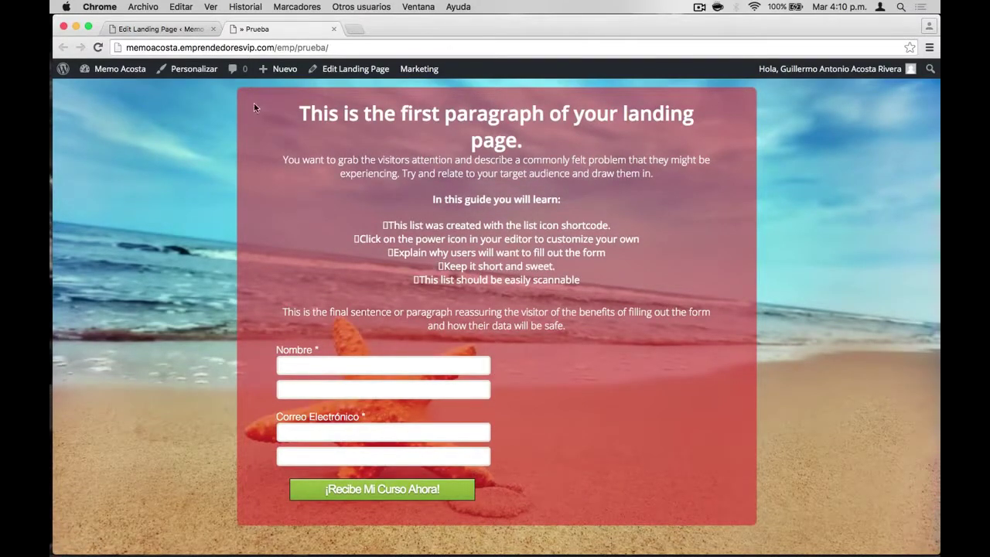
{"action": "left_click", "coordinate": [179, 29]}
Set the Content Background Color to the preset black #000000
{"action": "scroll", "coordinate": [343, 261], "scroll_direction": "down", "scroll_amount": 5}
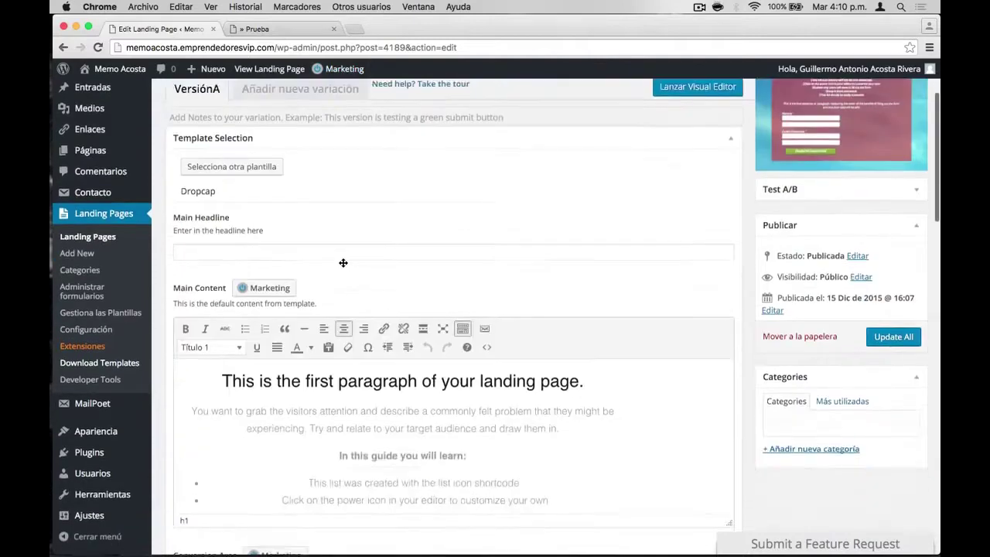
{"action": "scroll", "coordinate": [363, 324], "scroll_direction": "down", "scroll_amount": 8}
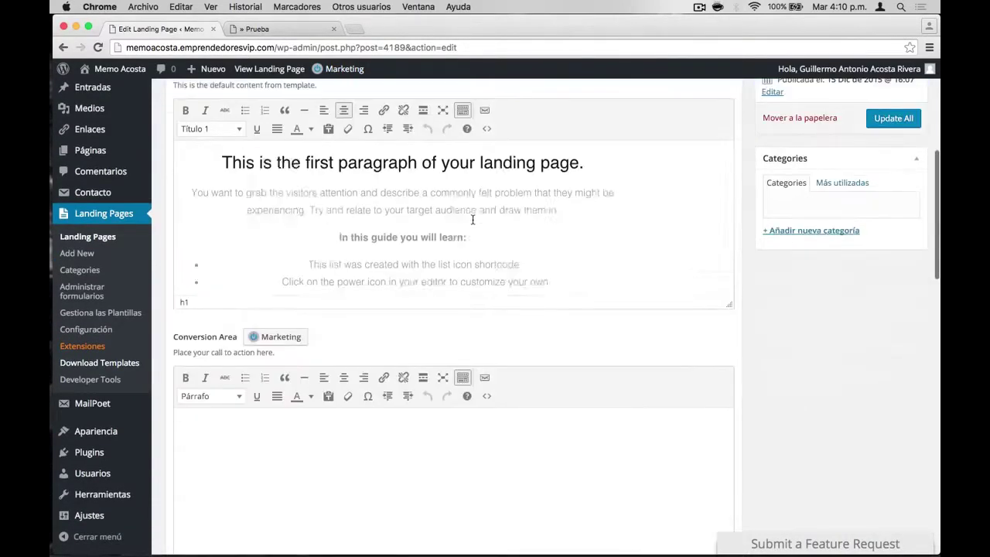
{"action": "scroll", "coordinate": [354, 361], "scroll_direction": "down", "scroll_amount": 15}
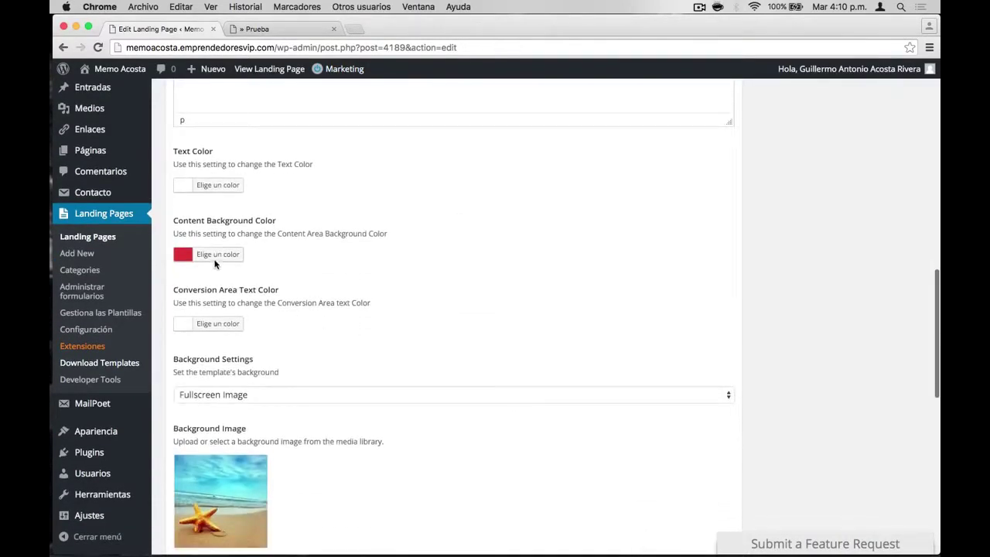
{"action": "left_click", "coordinate": [215, 261]}
{"action": "left_click", "coordinate": [186, 397]}
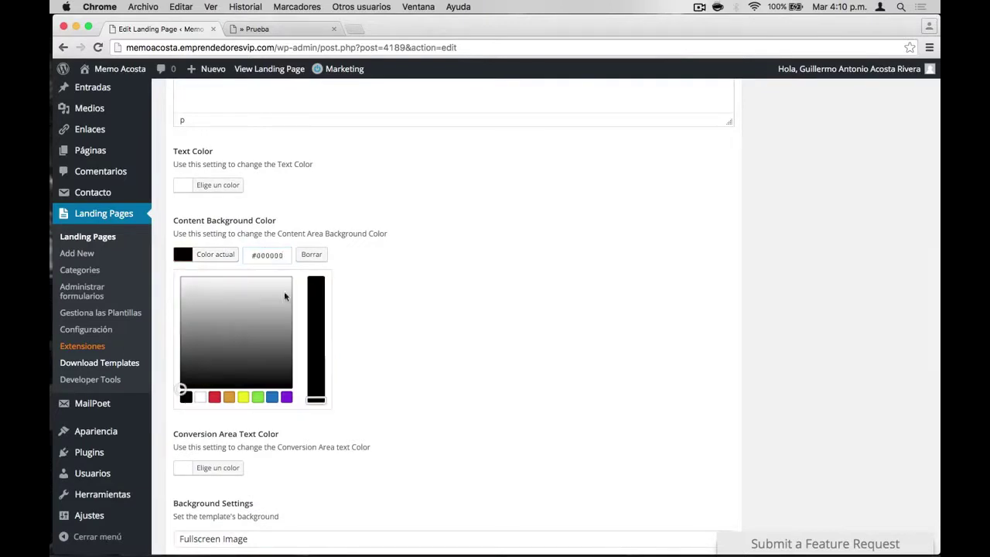
{"action": "left_click", "coordinate": [205, 255]}
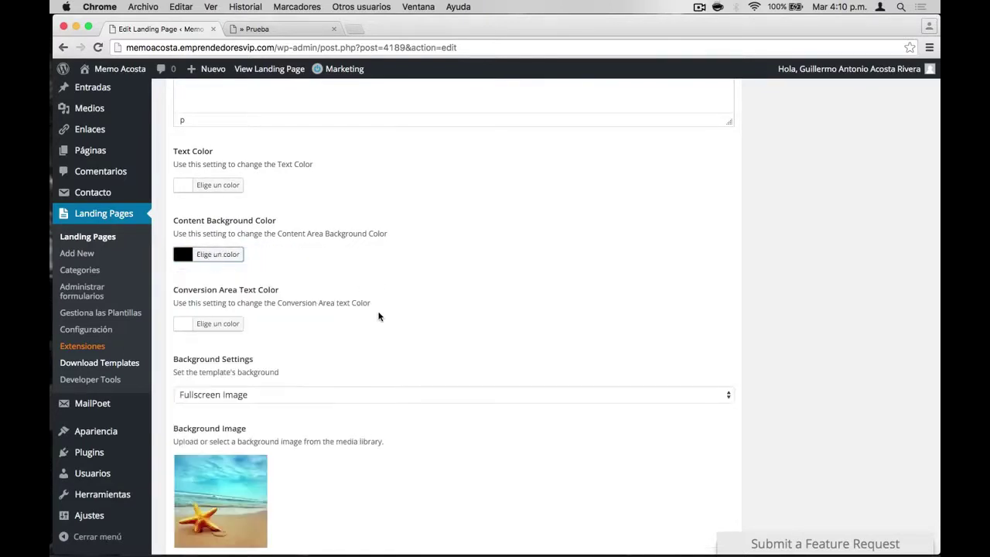
Delete the [wysija_form id="4"] shortcode from the end of the Main Content
{"action": "scroll", "coordinate": [378, 315], "scroll_direction": "down", "scroll_amount": 10}
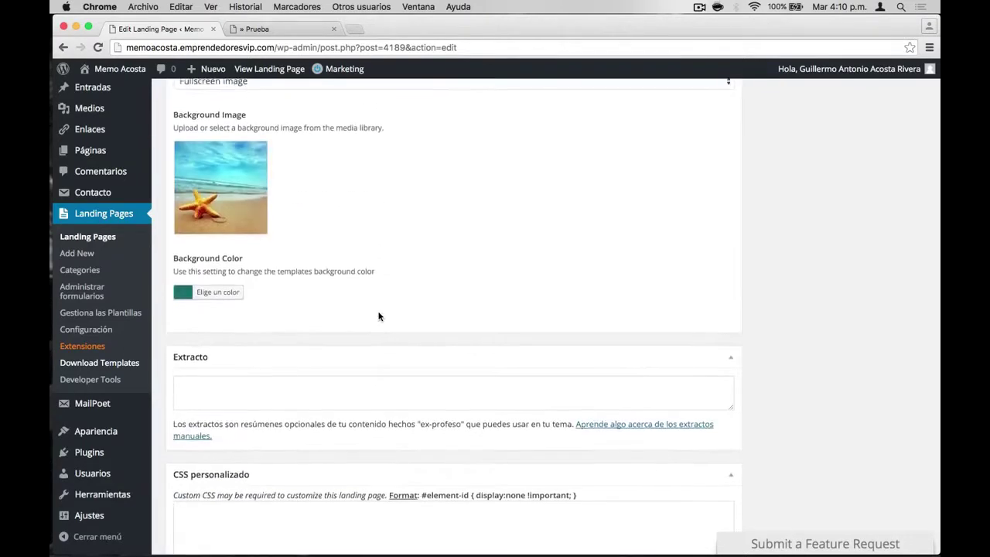
{"action": "scroll", "coordinate": [379, 315], "scroll_direction": "up", "scroll_amount": 10}
{"action": "scroll", "coordinate": [402, 255], "scroll_direction": "down", "scroll_amount": 5}
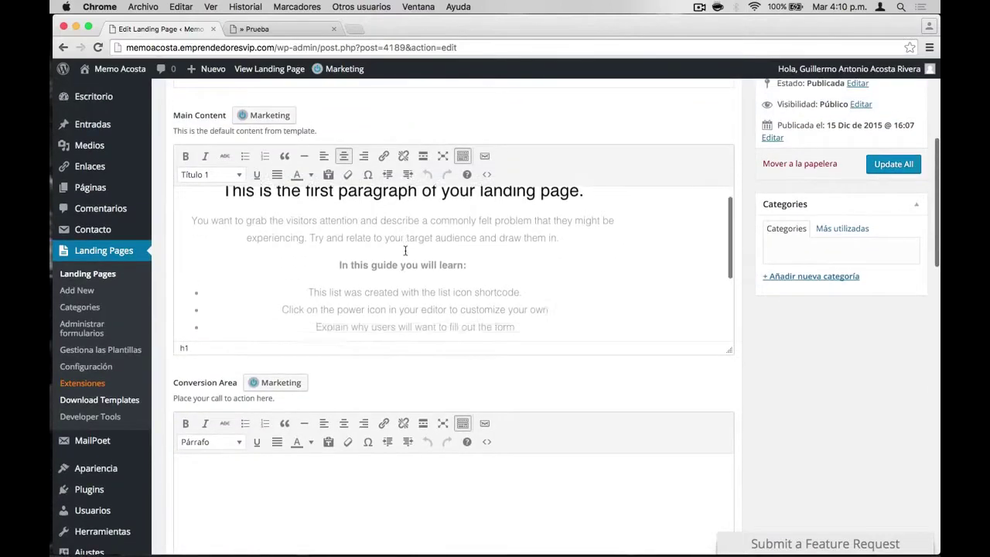
{"action": "scroll", "coordinate": [404, 251], "scroll_direction": "down", "scroll_amount": 1}
{"action": "left_click", "coordinate": [466, 204]}
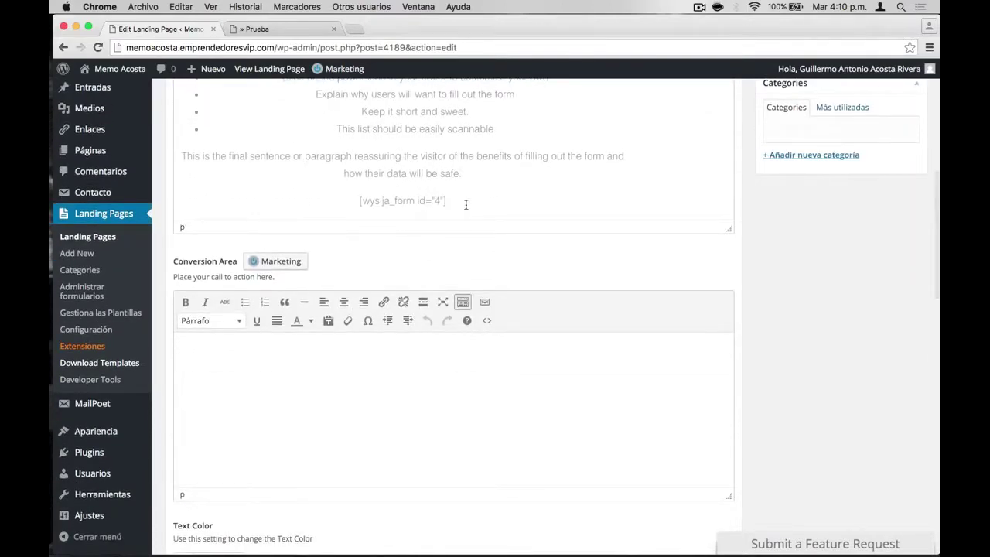
{"action": "key", "text": "super+shift+Left"}
{"action": "key", "text": "BackSpace"}
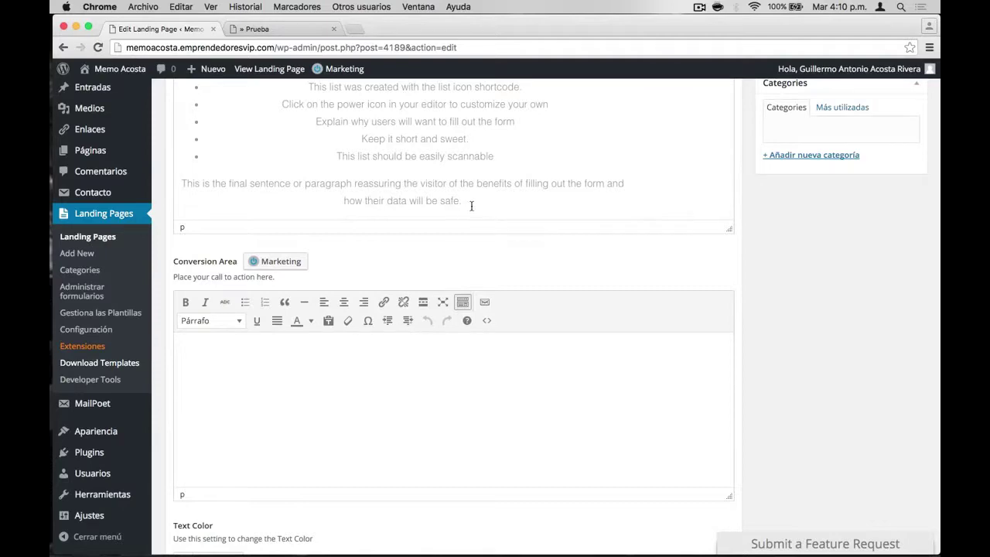
Enter "Pagina 1" as the Main Headline of the landing page
{"action": "scroll", "coordinate": [496, 198], "scroll_direction": "up", "scroll_amount": 10}
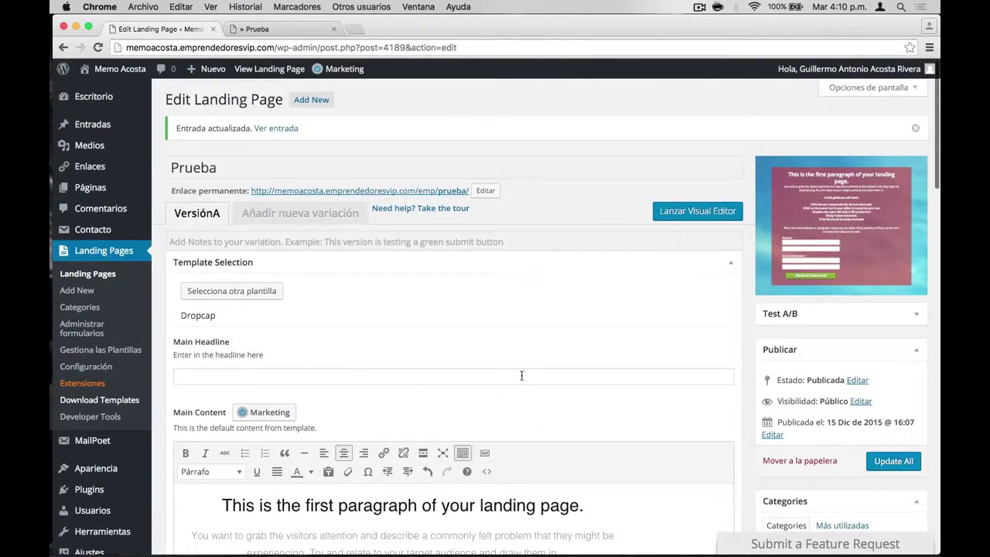
{"action": "left_click", "coordinate": [491, 373]}
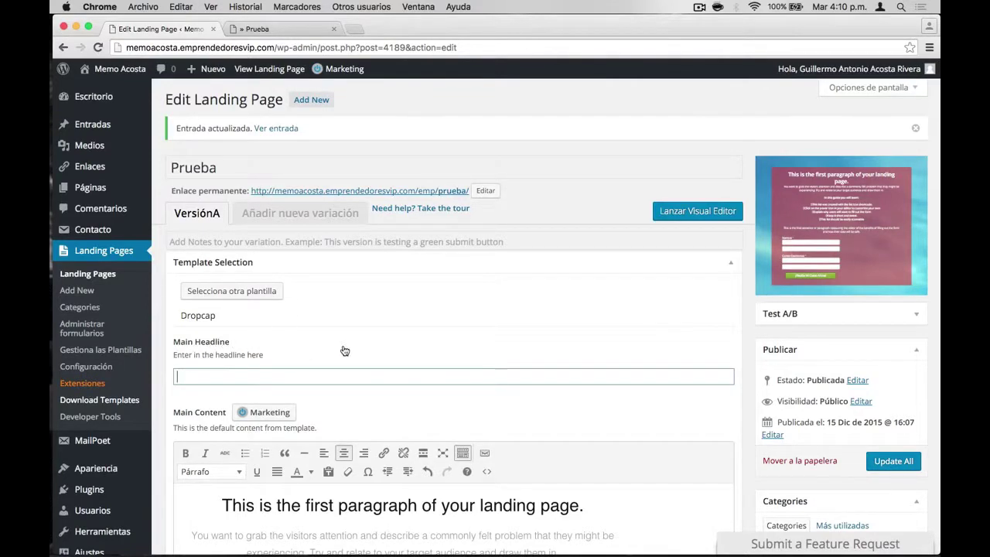
{"action": "type", "text": "Pagina 1"}
Update the landing page, examine the headline's drop cap style in the page view, and return to the editor
{"action": "left_click", "coordinate": [882, 461]}
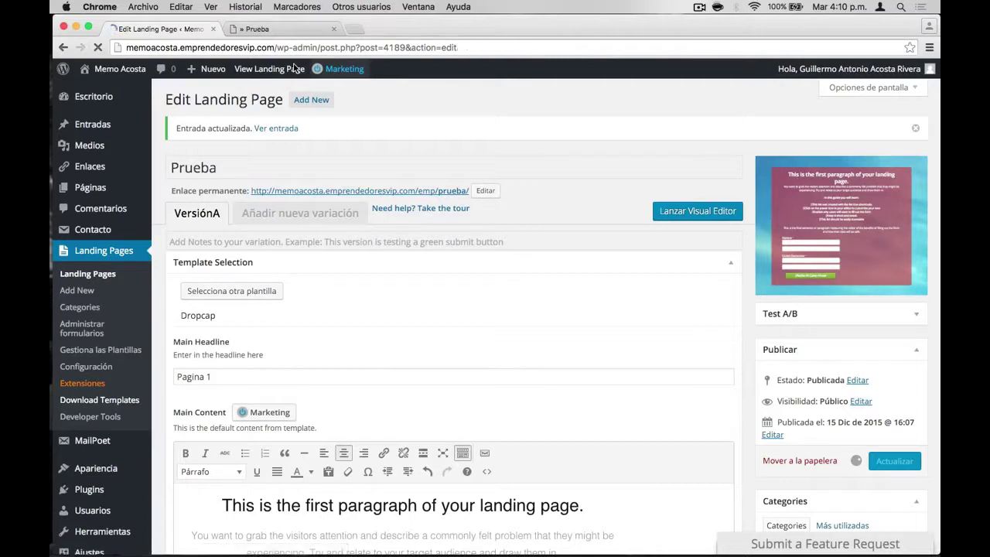
{"action": "left_click", "coordinate": [258, 32]}
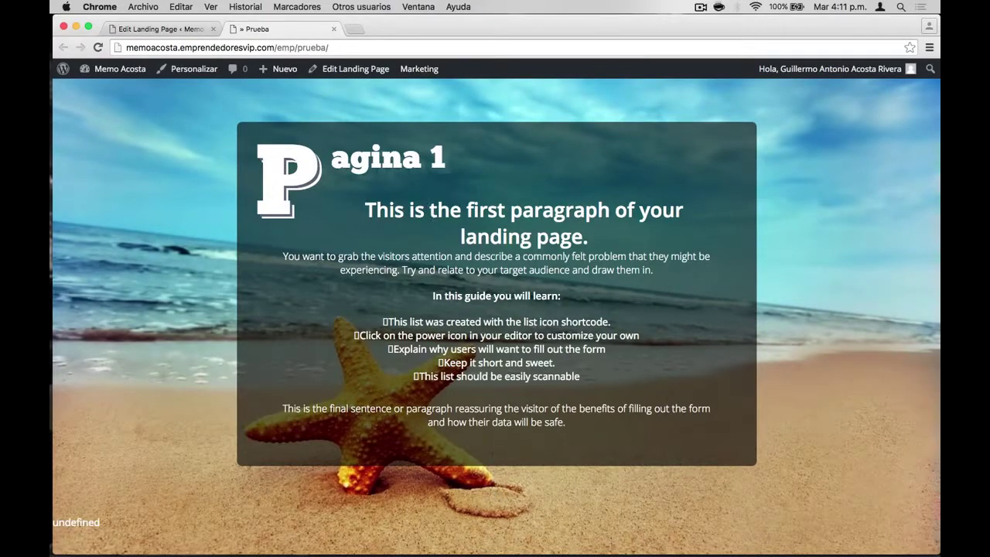
{"action": "left_click_drag", "start_coordinate": [452, 153], "coordinate": [280, 157]}
{"action": "left_click", "coordinate": [395, 162]}
{"action": "left_click", "coordinate": [161, 29]}
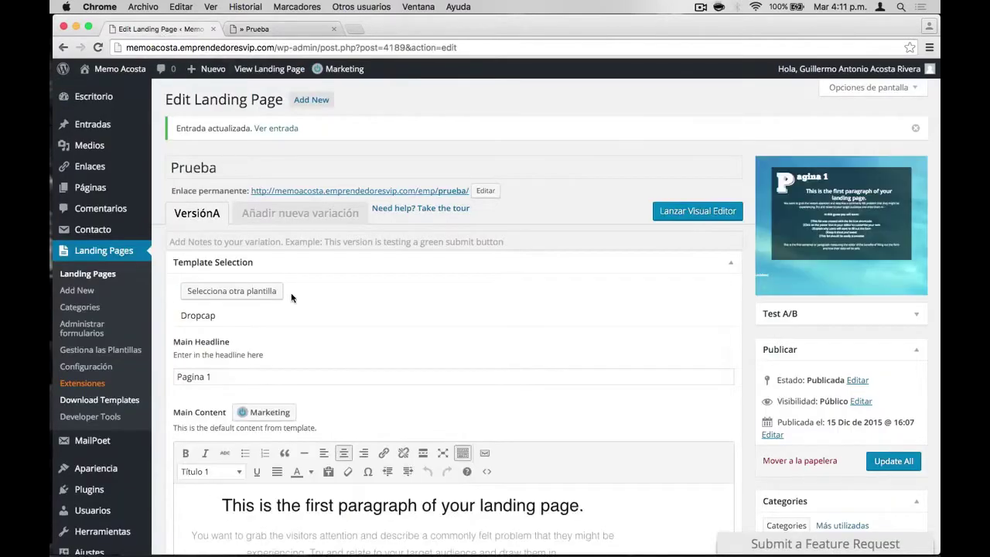
Clear the Main Headline and update the landing page, switching to its open page view
{"action": "left_click", "coordinate": [224, 375]}
{"action": "key", "text": "ctrl+a"}
{"action": "key", "text": "BackSpace"}
{"action": "left_click", "coordinate": [267, 29]}
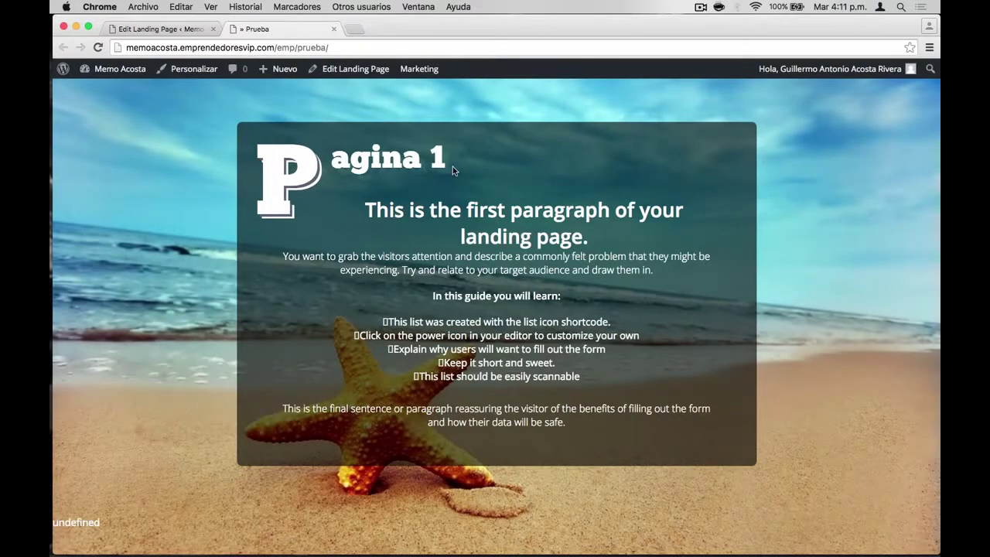
{"action": "left_click", "coordinate": [185, 29]}
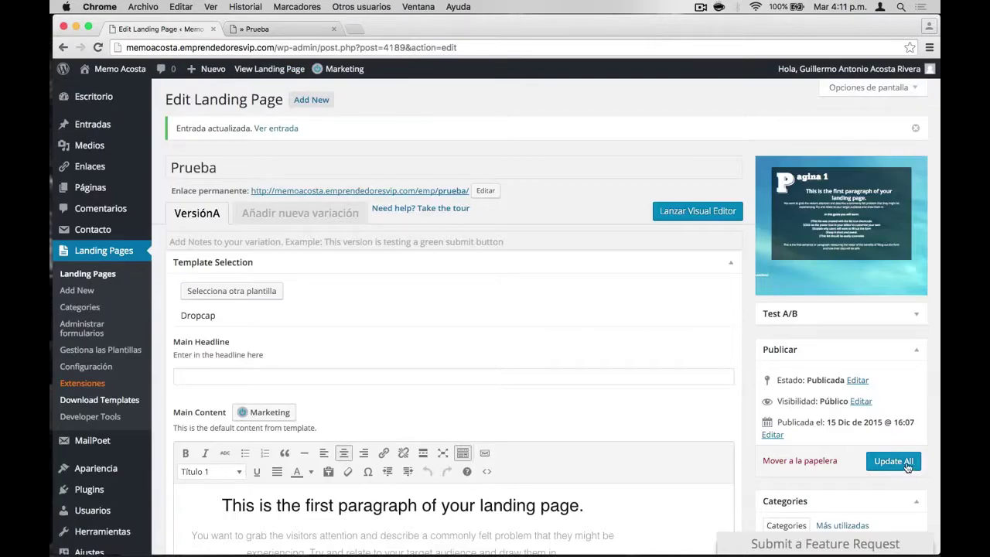
{"action": "left_click", "coordinate": [898, 460]}
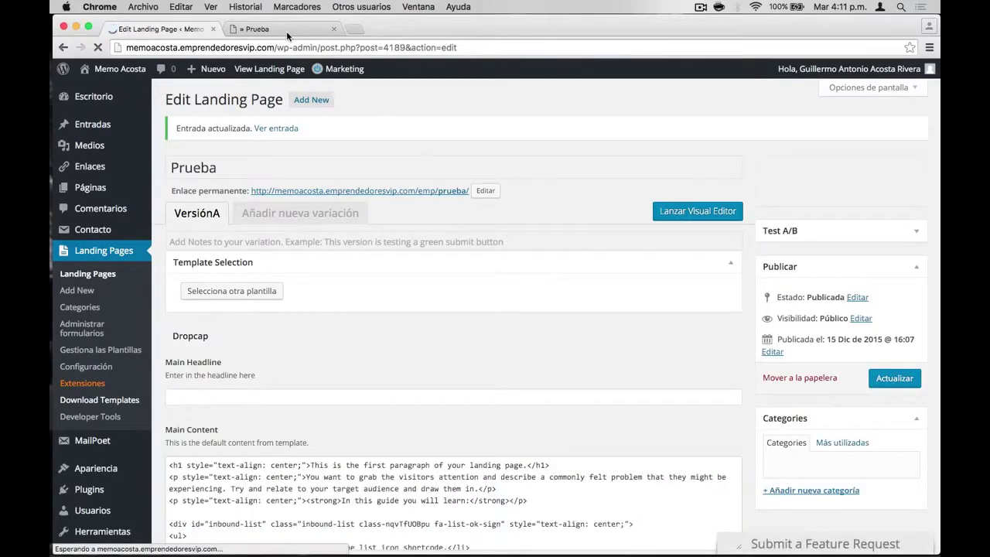
{"action": "left_click", "coordinate": [286, 29]}
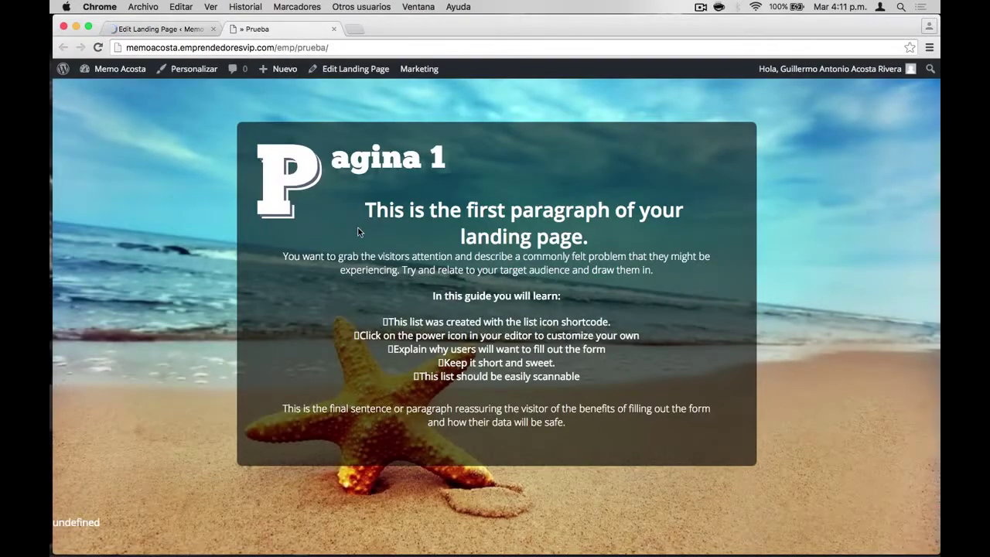
Examine the page view without its headline, then return to the editor and place the cursor at the end of the Main Content
{"action": "left_click", "coordinate": [278, 69]}
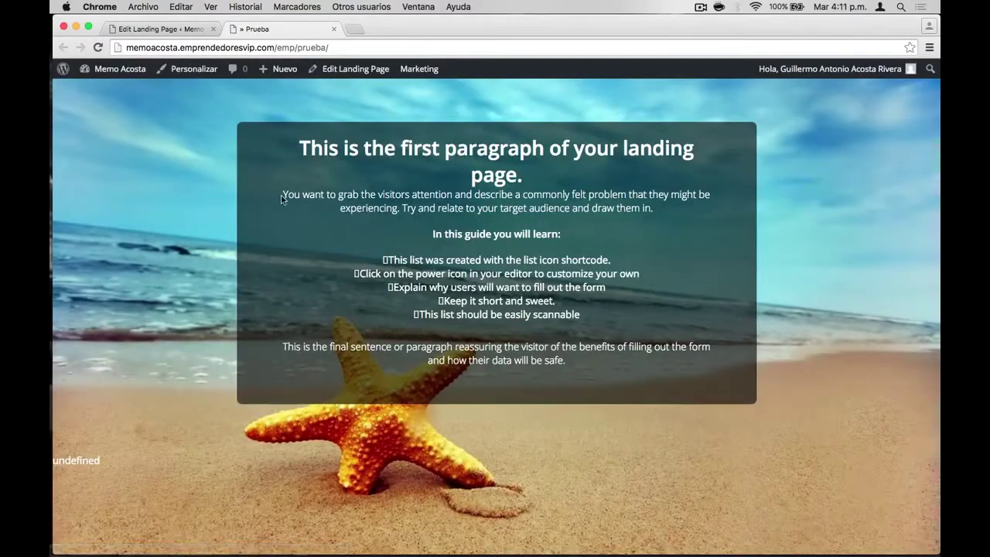
{"action": "left_click", "coordinate": [163, 30]}
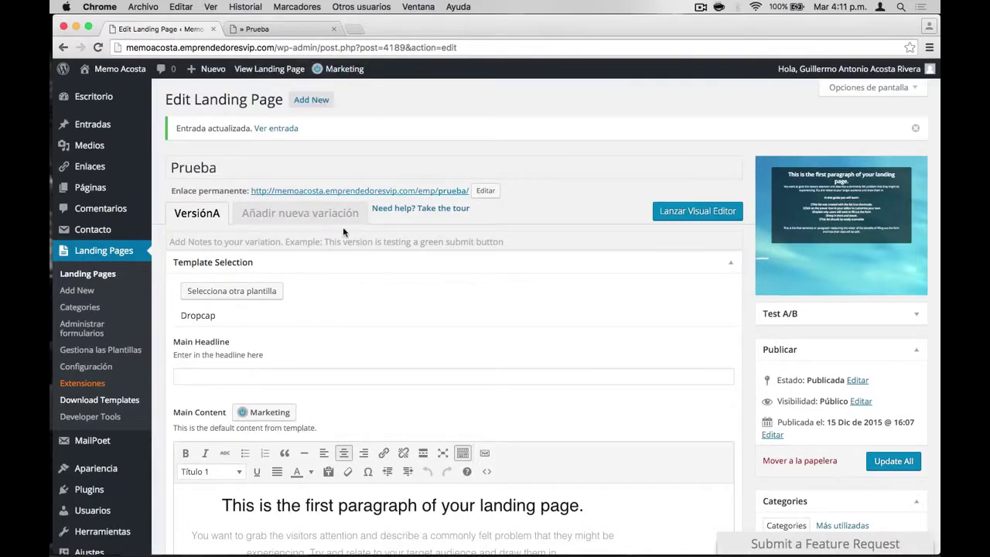
{"action": "scroll", "coordinate": [342, 226], "scroll_direction": "down", "scroll_amount": 5}
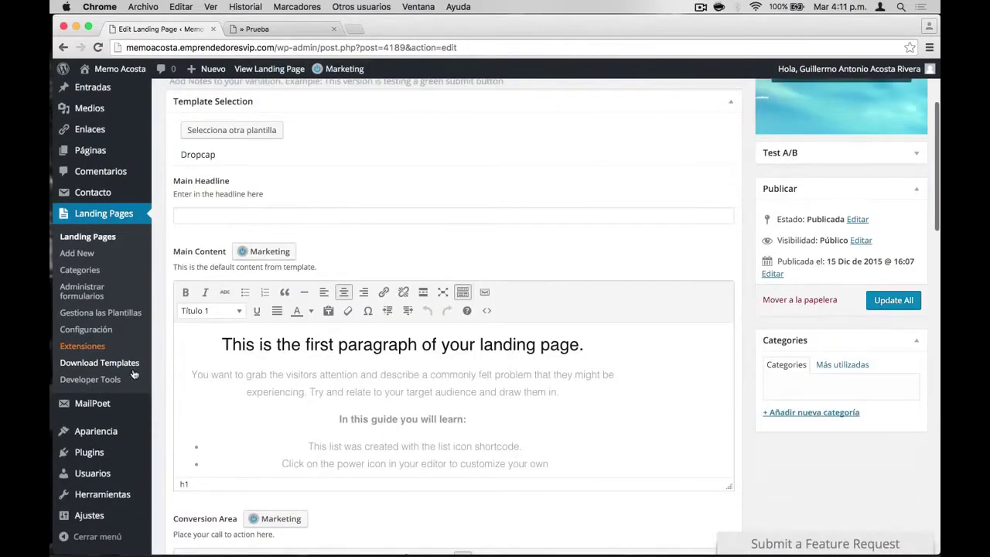
{"action": "left_click", "coordinate": [450, 446]}
{"action": "scroll", "coordinate": [451, 442], "scroll_direction": "down", "scroll_amount": 3}
{"action": "left_click", "coordinate": [479, 455]}
{"action": "scroll", "coordinate": [480, 453], "scroll_direction": "down", "scroll_amount": 3}
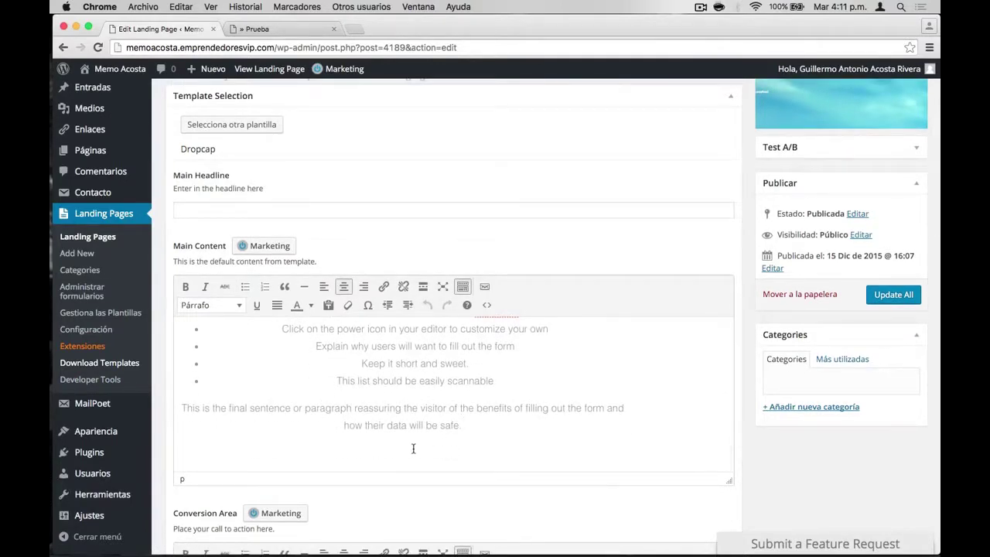
Open the MailPoet subscribers page in a new tab and go through the form settings to edit the Conoceme form
{"action": "mouse_move", "coordinate": [113, 403]}
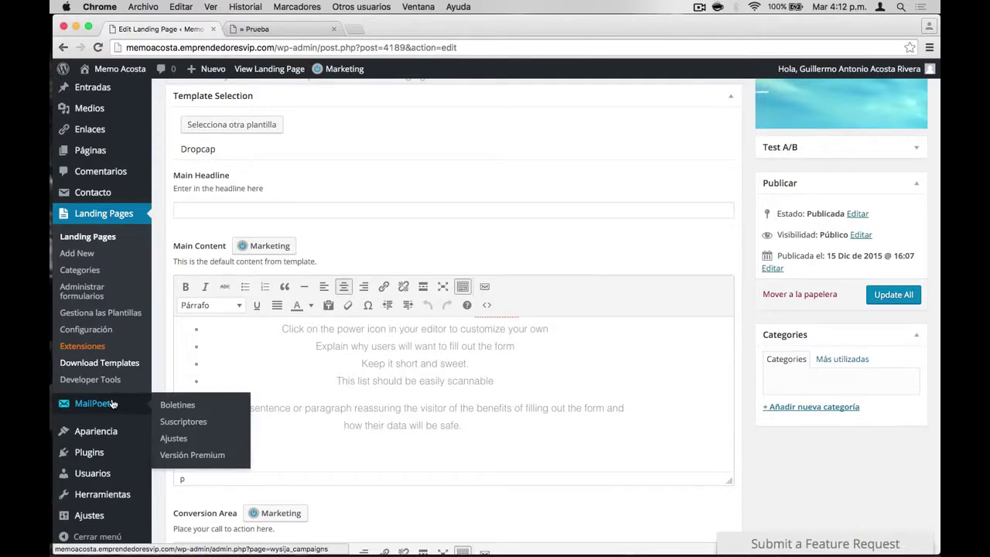
{"action": "left_click", "coordinate": [184, 421], "text": "super"}
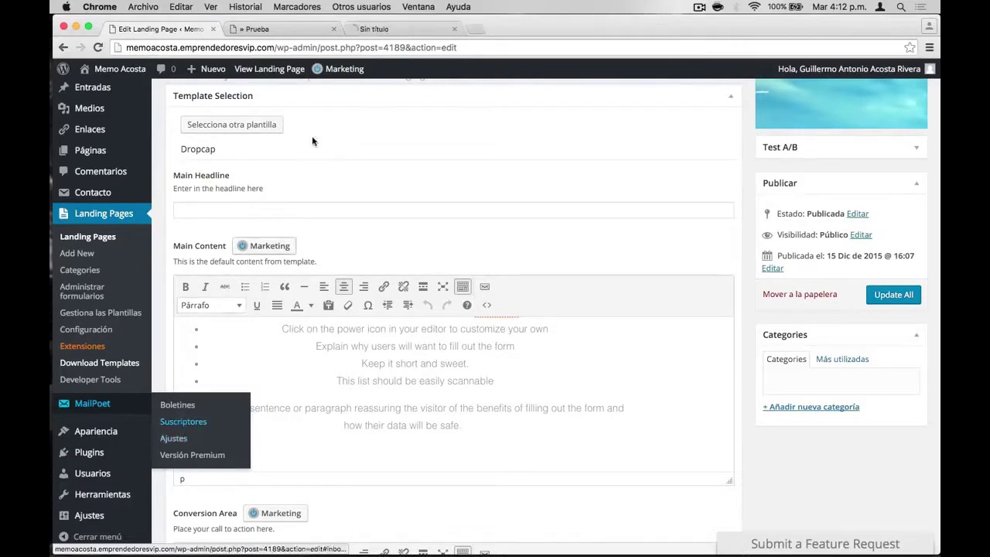
{"action": "left_click", "coordinate": [386, 31]}
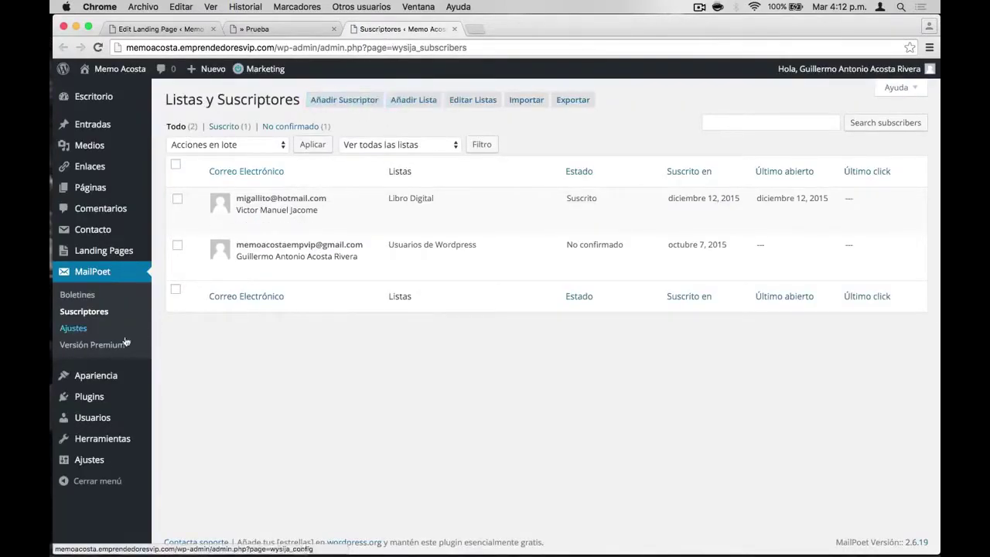
{"action": "left_click", "coordinate": [77, 329]}
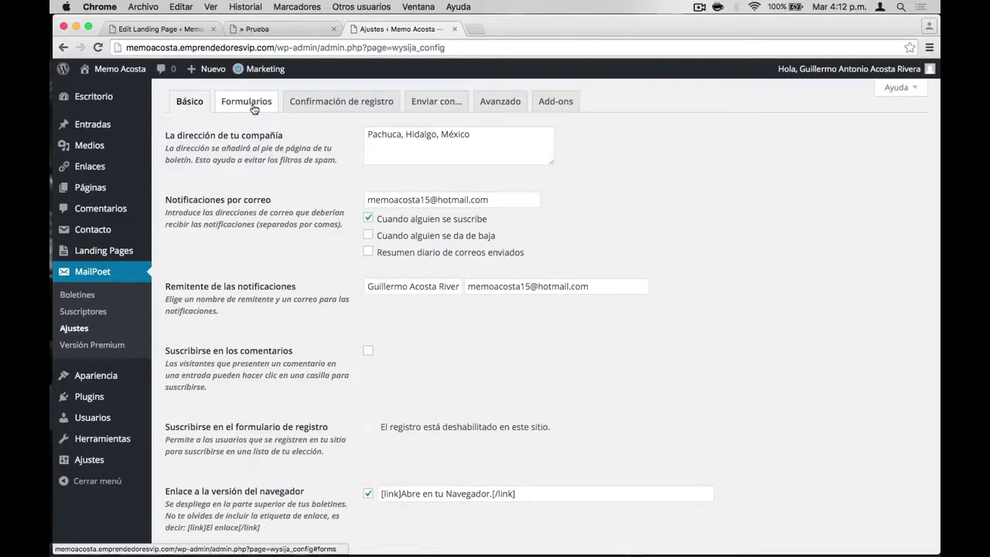
{"action": "left_click", "coordinate": [253, 109]}
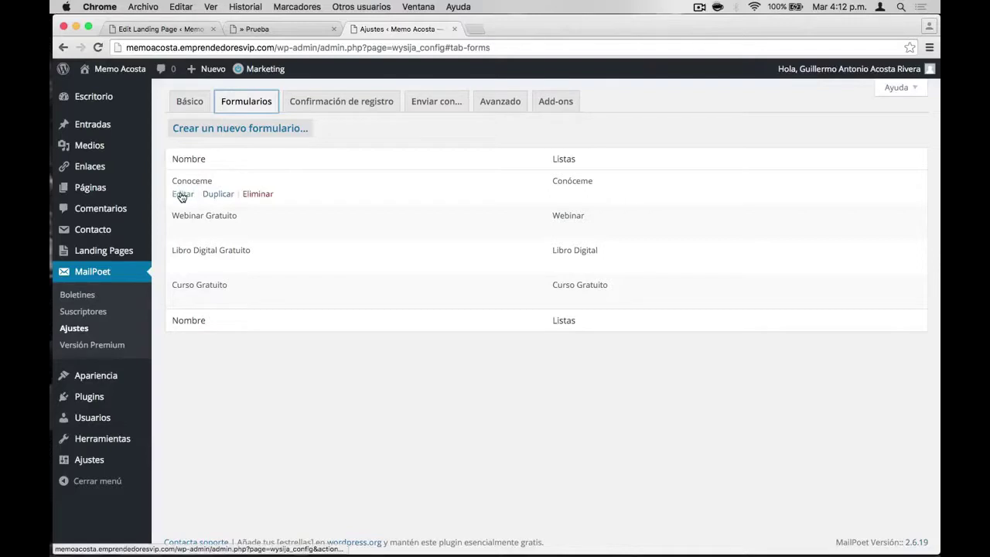
{"action": "left_click", "coordinate": [182, 195]}
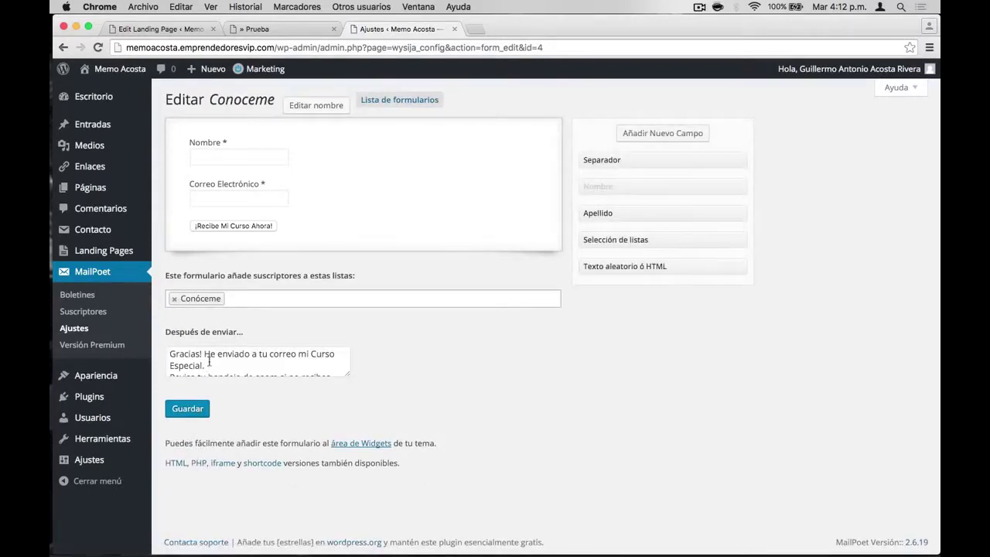
Show the HTML version of the Conoceme form and copy its complete code
{"action": "mouse_move", "coordinate": [257, 194]}
{"action": "left_click", "coordinate": [176, 464]}
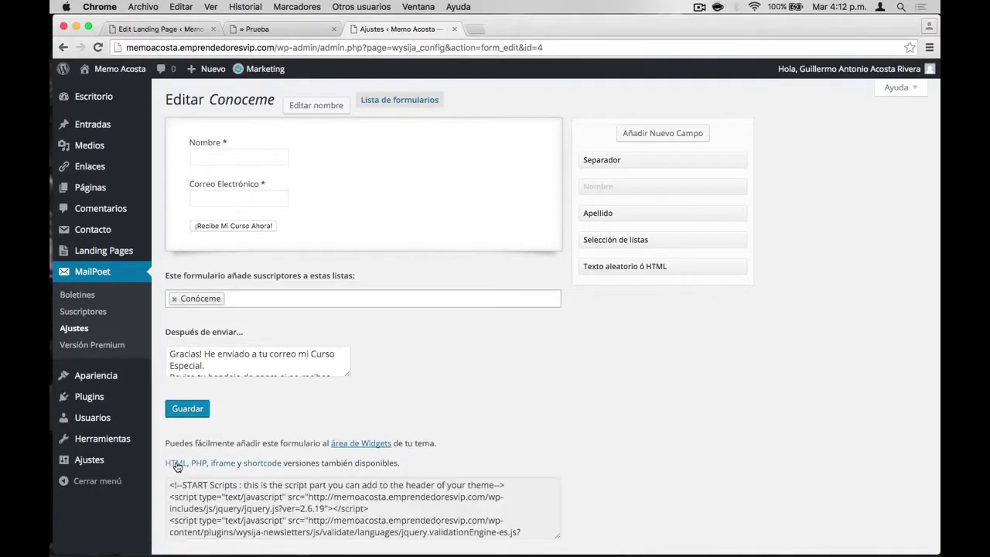
{"action": "left_click", "coordinate": [201, 490]}
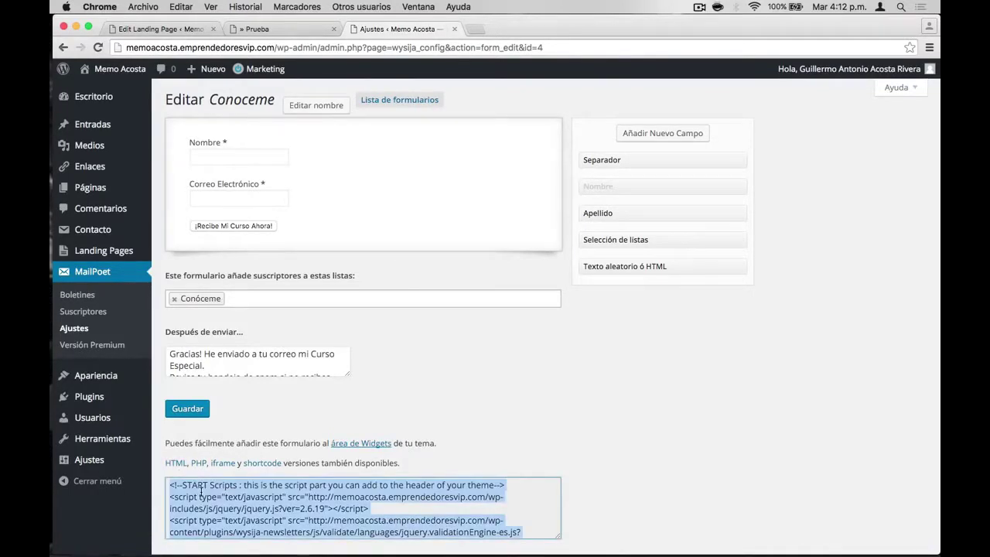
{"action": "scroll", "coordinate": [309, 483], "scroll_direction": "down", "scroll_amount": 5}
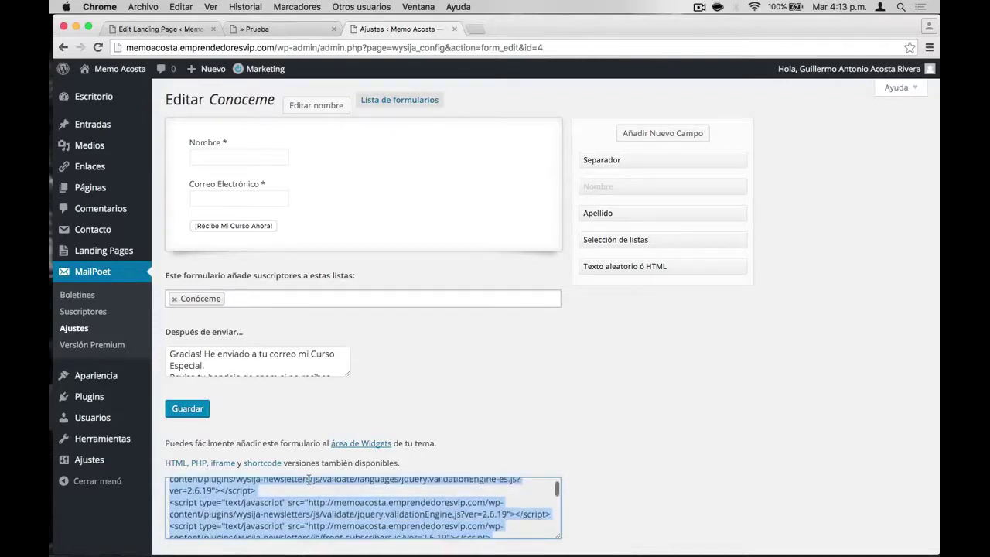
{"action": "scroll", "coordinate": [259, 506], "scroll_direction": "up", "scroll_amount": 8}
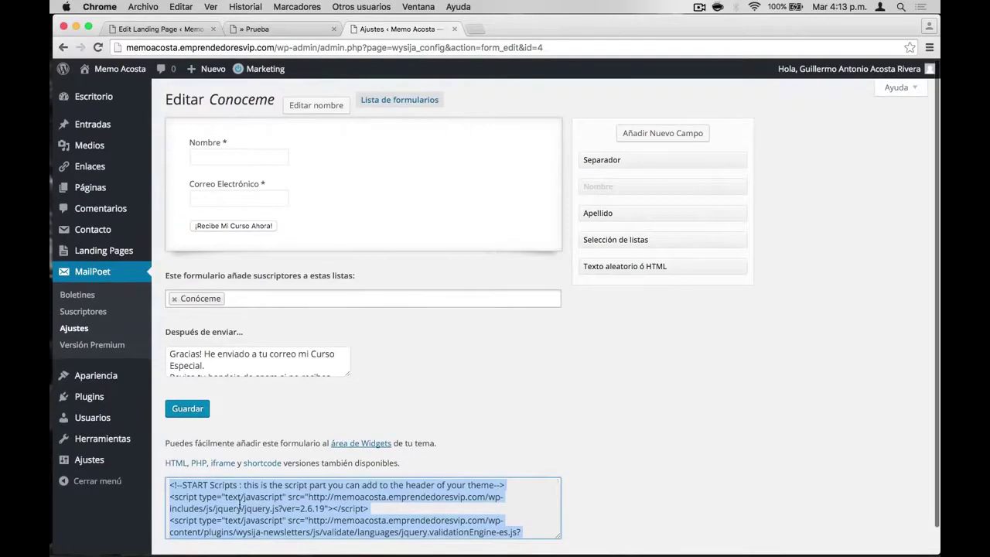
{"action": "right_click", "coordinate": [242, 508]}
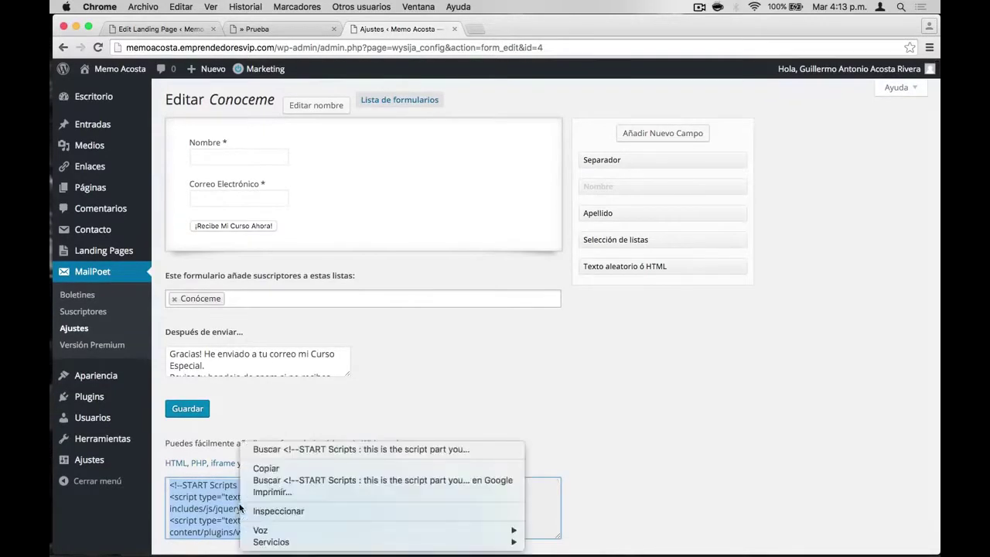
{"action": "left_click", "coordinate": [276, 467]}
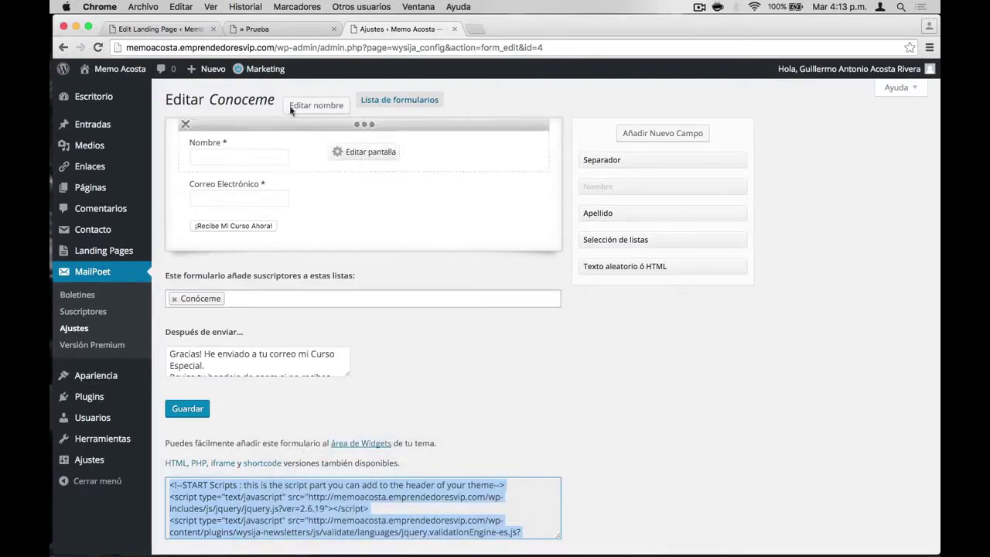
Back in the landing page editor, paste the form code two lines below the existing Main Content source code
{"action": "left_click", "coordinate": [165, 31]}
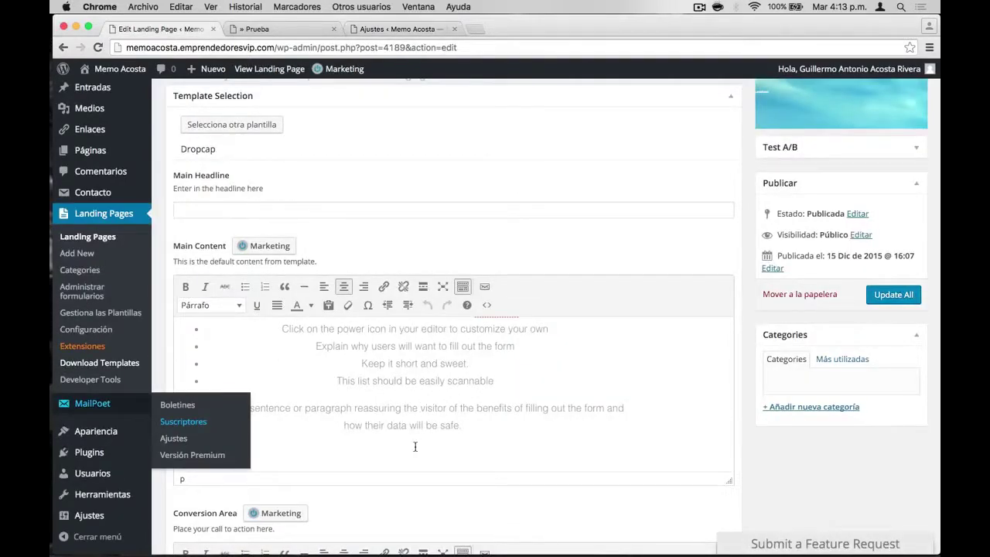
{"action": "scroll", "coordinate": [457, 439], "scroll_direction": "down", "scroll_amount": 2}
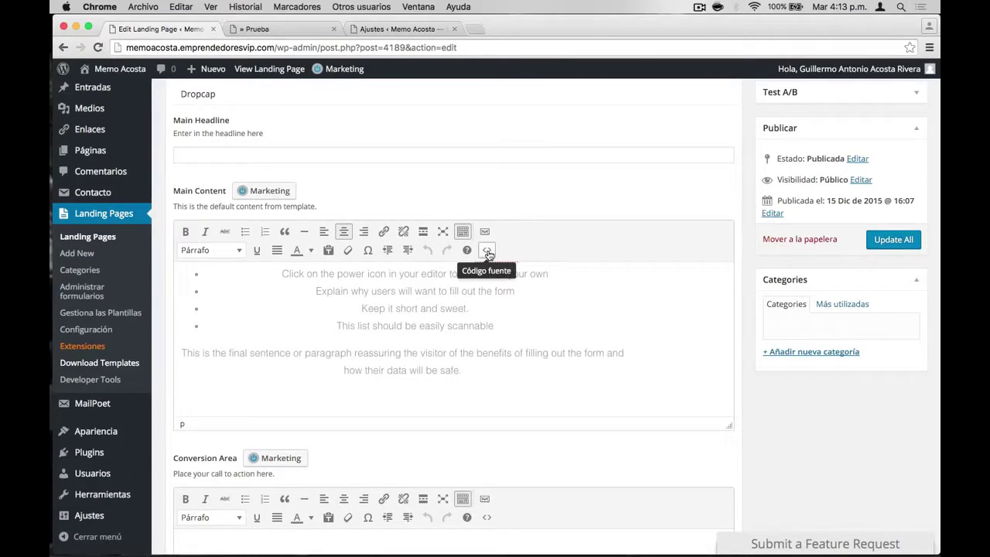
{"action": "left_click", "coordinate": [487, 251]}
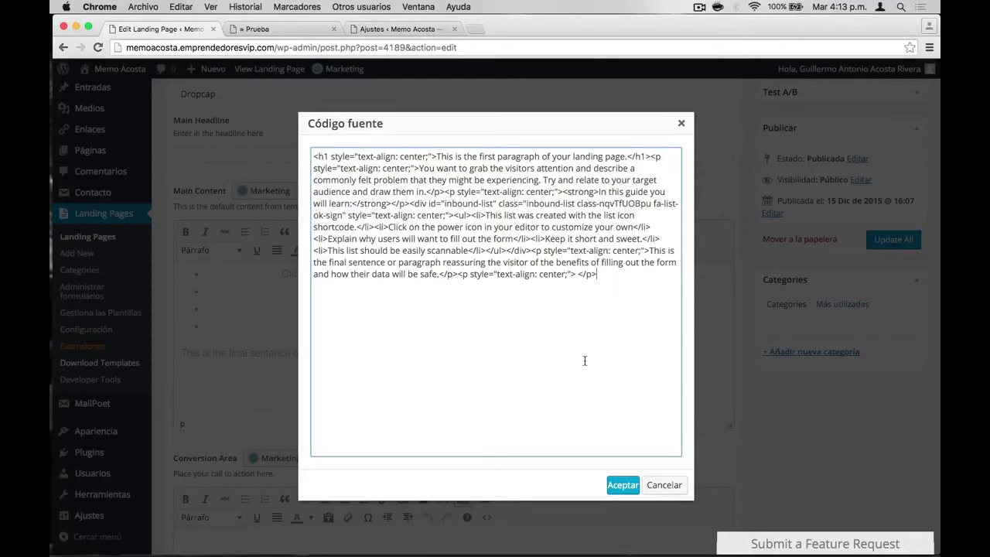
{"action": "key", "text": "Return"}
{"action": "key", "text": "Return"}
{"action": "key", "text": "super+v"}
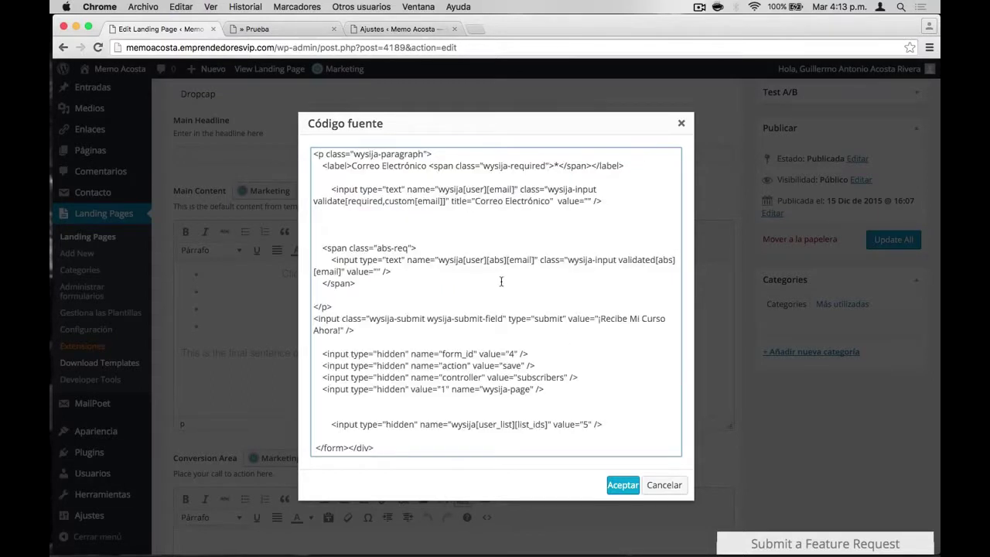
Insert a <center> tag on its own line directly above the START Scripts comment of the pasted form code
{"action": "scroll", "coordinate": [427, 326], "scroll_direction": "up", "scroll_amount": 15}
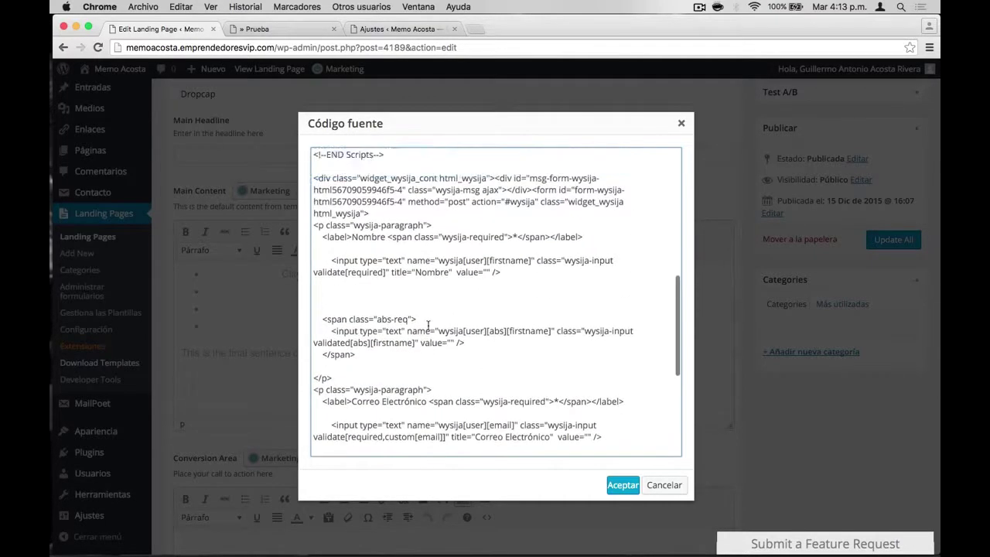
{"action": "scroll", "coordinate": [428, 325], "scroll_direction": "up", "scroll_amount": 5}
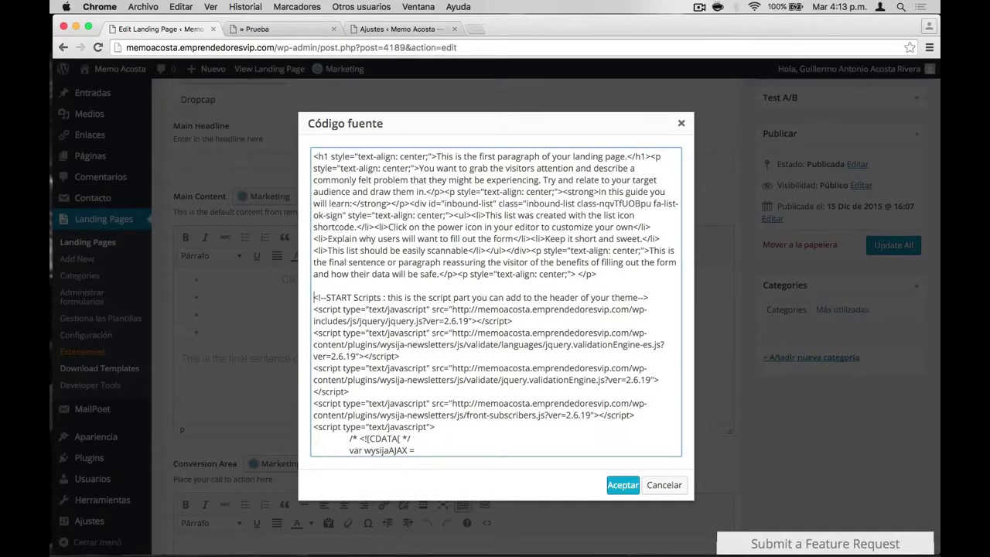
{"action": "left_click", "coordinate": [314, 298]}
{"action": "key", "text": "Return"}
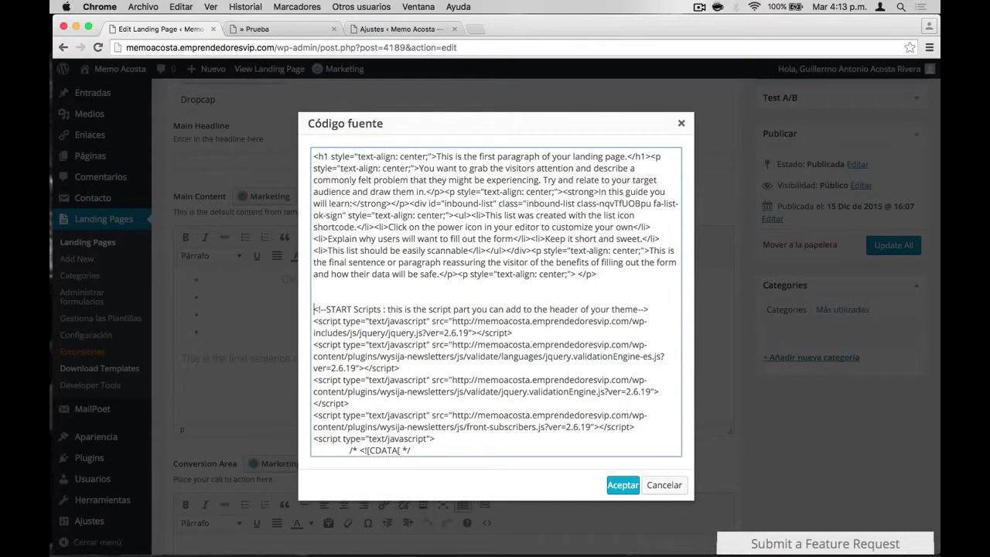
{"action": "key", "text": "Up"}
{"action": "type", "text": "<center>"}
{"action": "double_click", "coordinate": [337, 310]}
{"action": "double_click", "coordinate": [373, 309]}
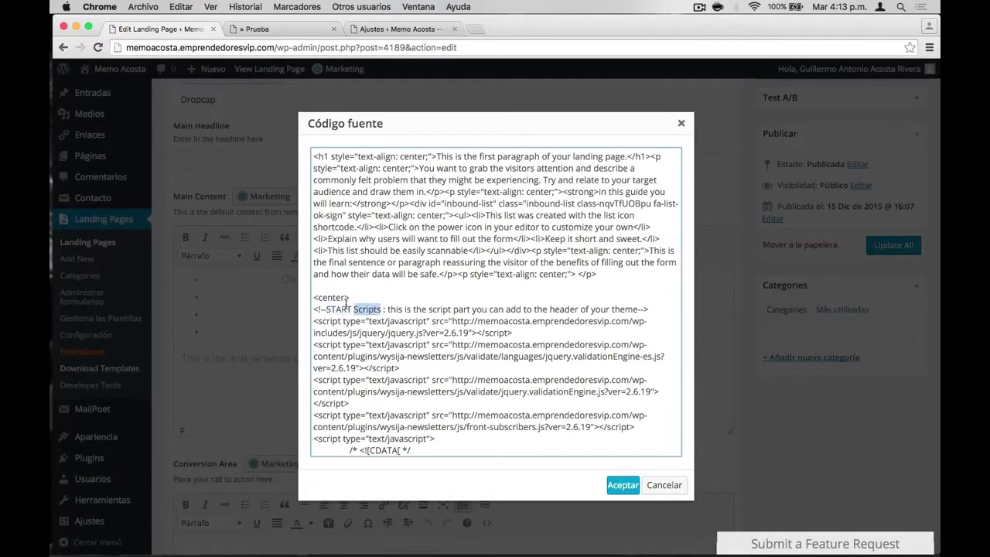
{"action": "left_click", "coordinate": [349, 299]}
{"action": "key", "text": "Right"}
{"action": "key", "text": "shift+super+Left"}
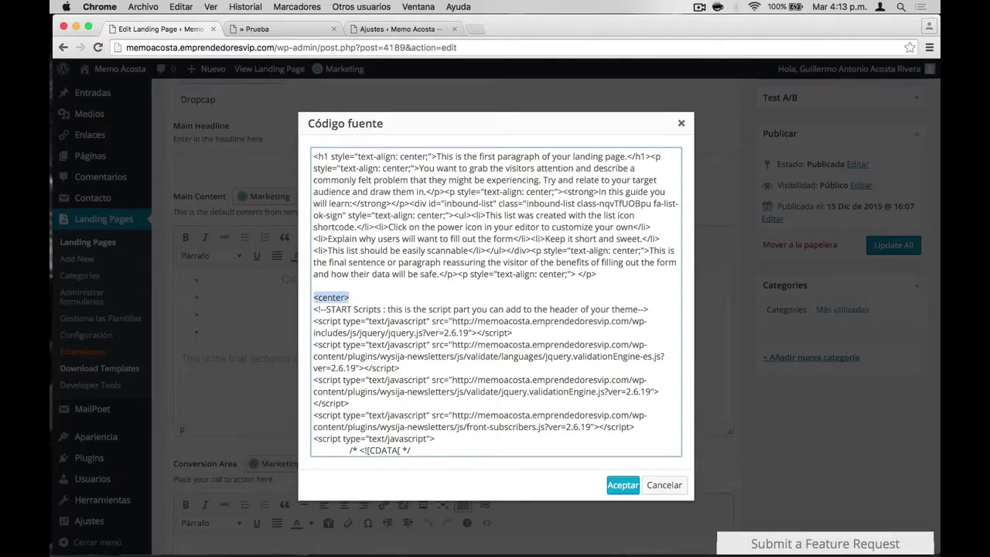
Add a closing </center> tag after </form></div> at the very end of the source code
{"action": "left_click", "coordinate": [409, 322]}
{"action": "scroll", "coordinate": [454, 353], "scroll_direction": "down", "scroll_amount": 3}
{"action": "scroll", "coordinate": [454, 354], "scroll_direction": "down", "scroll_amount": 3}
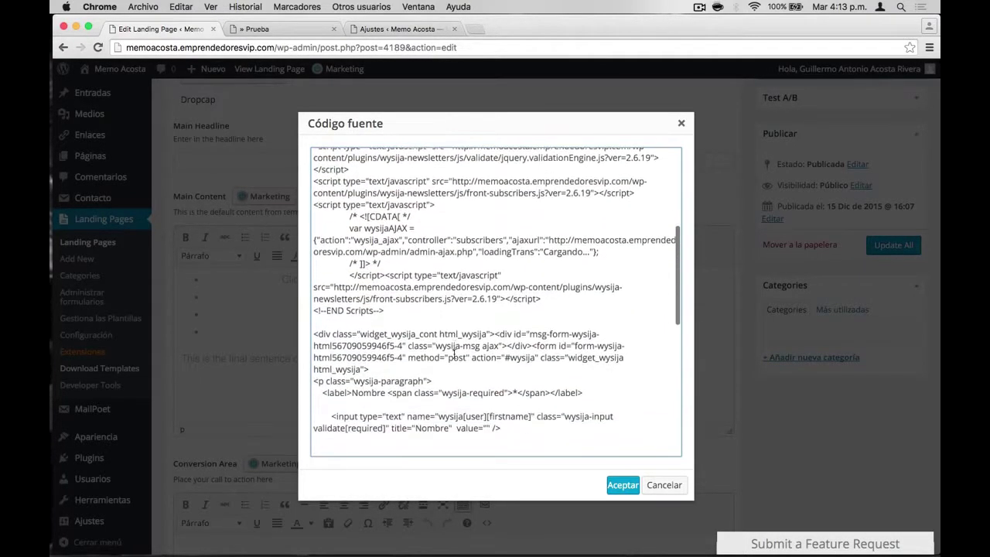
{"action": "scroll", "coordinate": [454, 311], "scroll_direction": "down", "scroll_amount": 10}
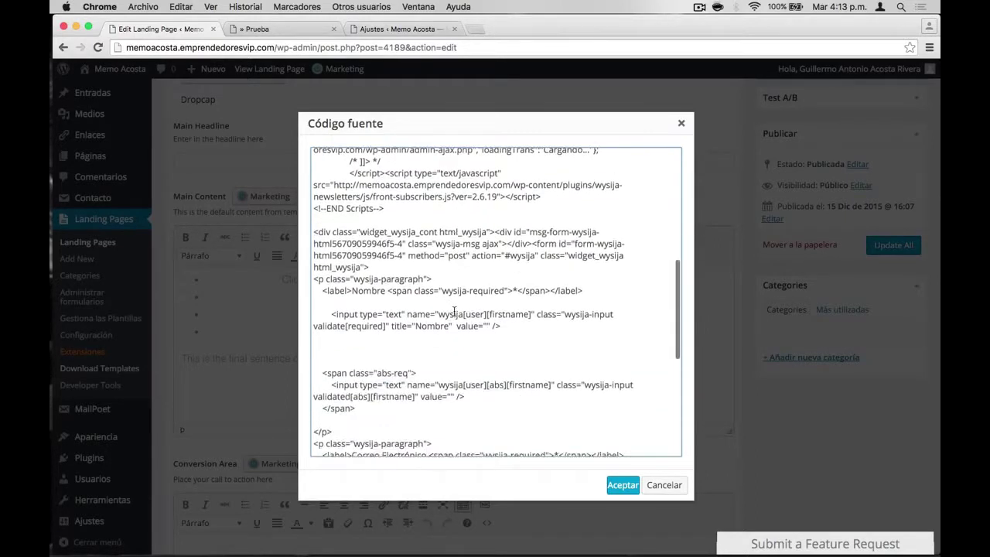
{"action": "scroll", "coordinate": [454, 310], "scroll_direction": "down", "scroll_amount": 5}
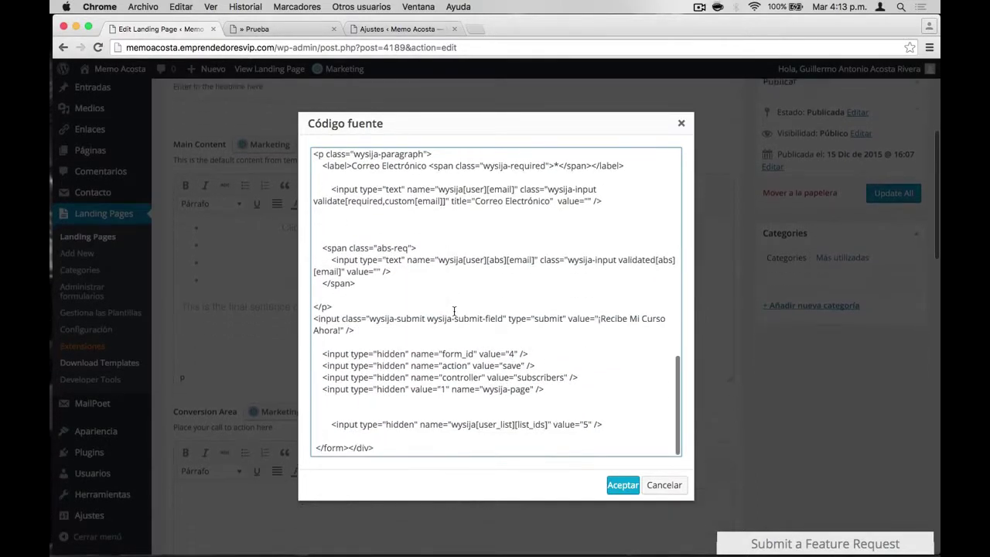
{"action": "left_click", "coordinate": [395, 448]}
{"action": "type", "text": "<"}
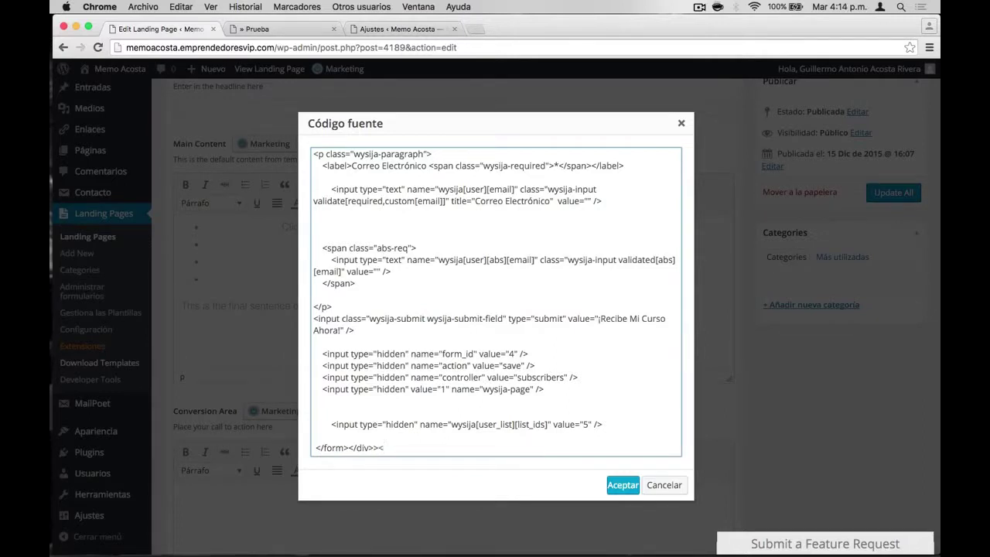
{"action": "key", "text": "BackSpace"}
{"action": "key", "text": "BackSpace"}
{"action": "key", "text": "BackSpace"}
{"action": "type", "text": "</center>"}
Delete the <span class="abs-req"> block containing the extra email input from the form code
{"action": "key", "text": "shift+Right"}
{"action": "key", "text": "shift+Right"}
{"action": "key", "text": "shift+Right"}
{"action": "key", "text": "shift+Right"}
{"action": "key", "text": "shift+Right"}
{"action": "key", "text": "shift+Right"}
{"action": "key", "text": "shift+End"}
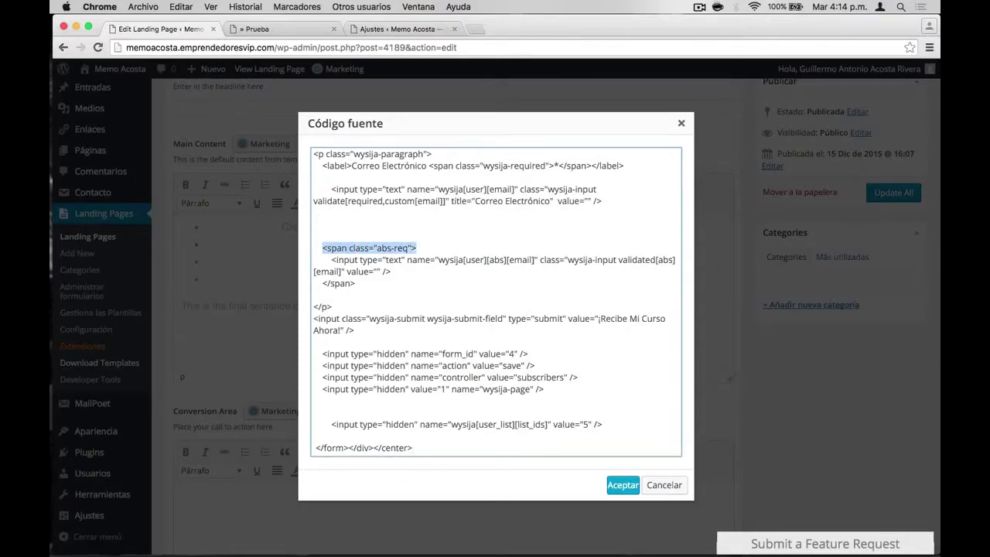
{"action": "key", "text": "shift+Down"}
{"action": "key", "text": "shift+Down"}
{"action": "key", "text": "shift+Down"}
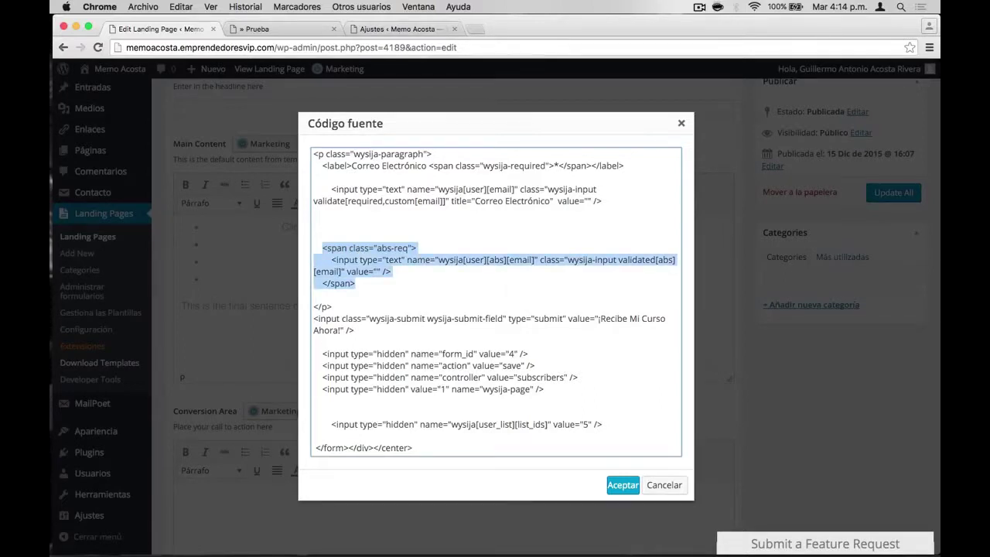
{"action": "key", "text": "BackSpace"}
Delete the <span class="abs-req"> block containing the extra firstname input from the form code
{"action": "scroll", "coordinate": [368, 219], "scroll_direction": "up", "scroll_amount": 1}
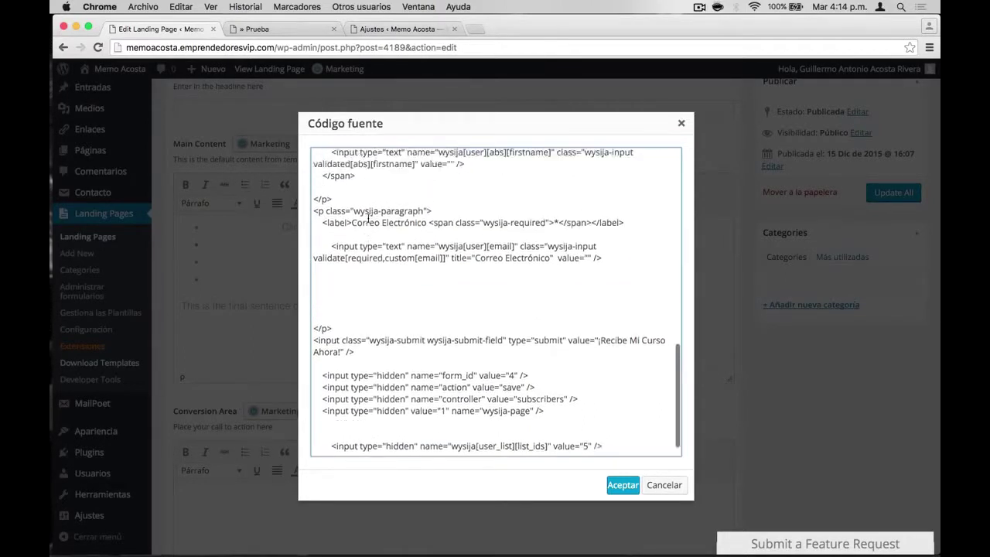
{"action": "scroll", "coordinate": [368, 218], "scroll_direction": "up", "scroll_amount": 1}
{"action": "left_click", "coordinate": [323, 190]}
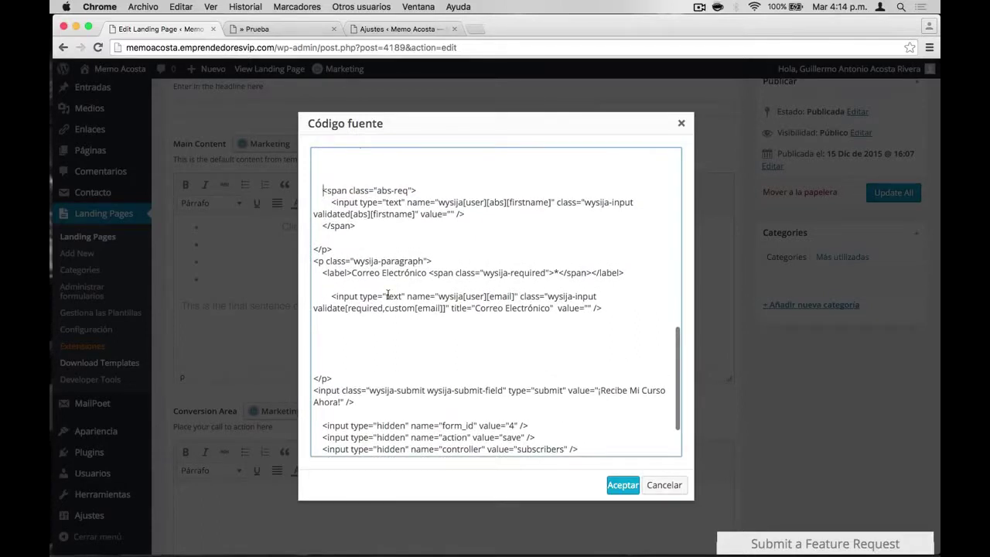
{"action": "key", "text": "shift+End"}
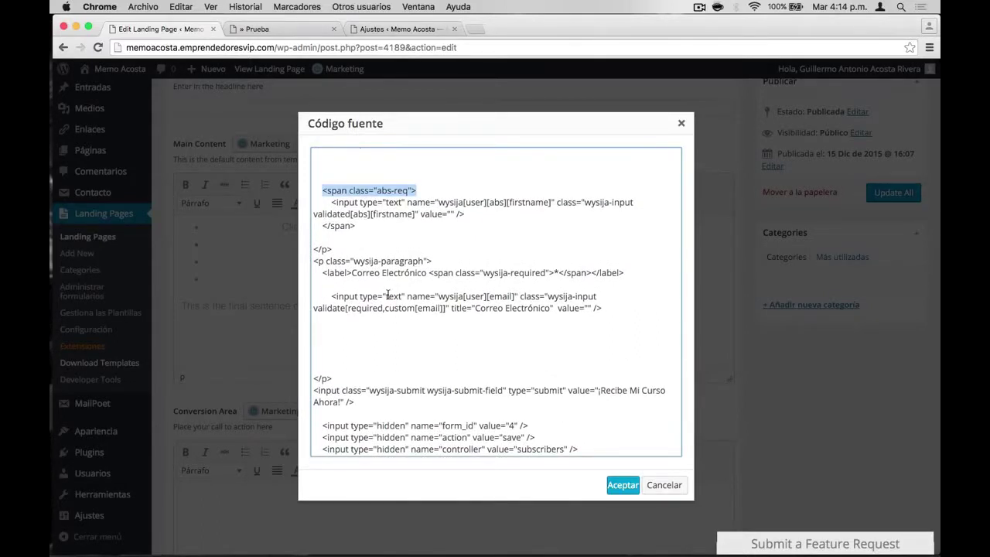
{"action": "key", "text": "shift+Down"}
{"action": "key", "text": "shift+Down"}
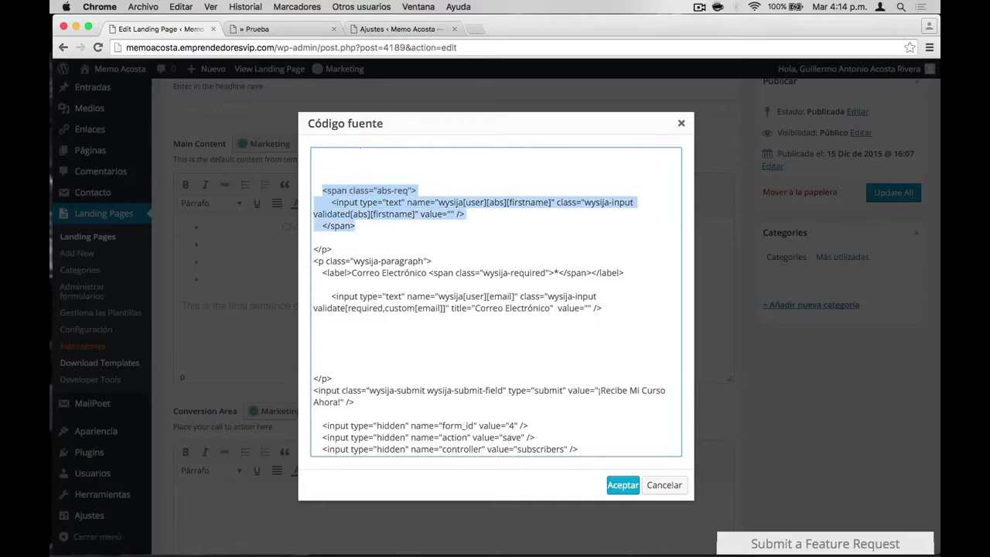
{"action": "key", "text": "BackSpace"}
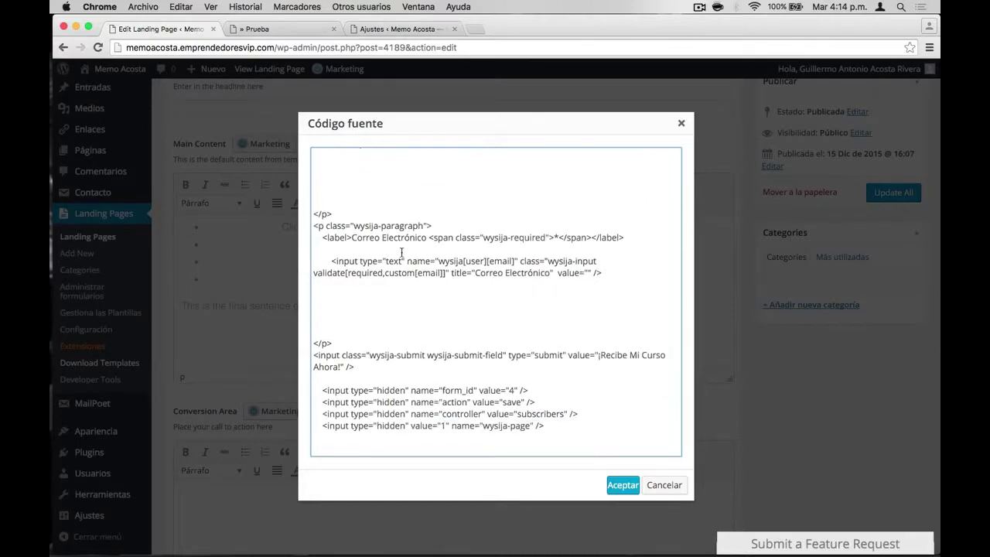
Review the whole source code from the opening <center> tag through the form fields to the closing </center> tag
{"action": "scroll", "coordinate": [401, 205], "scroll_direction": "up", "scroll_amount": 2}
{"action": "scroll", "coordinate": [402, 205], "scroll_direction": "up", "scroll_amount": 10}
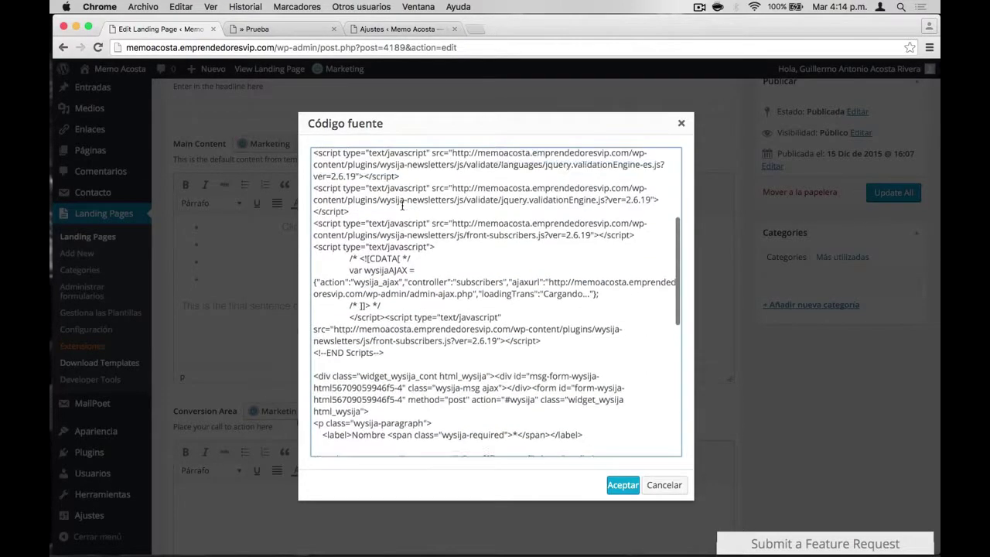
{"action": "scroll", "coordinate": [401, 205], "scroll_direction": "up", "scroll_amount": 3}
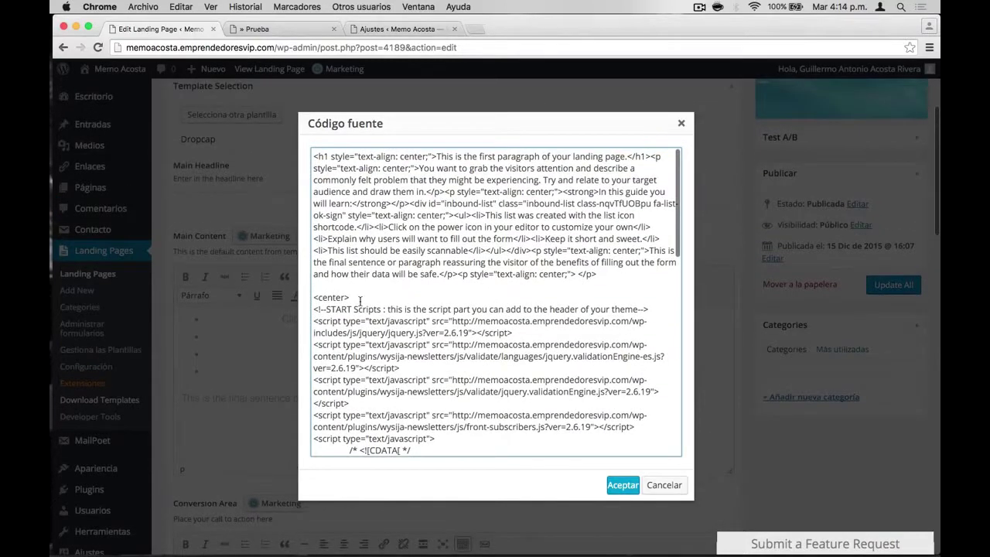
{"action": "scroll", "coordinate": [434, 333], "scroll_direction": "down", "scroll_amount": 1}
{"action": "scroll", "coordinate": [434, 332], "scroll_direction": "down", "scroll_amount": 2}
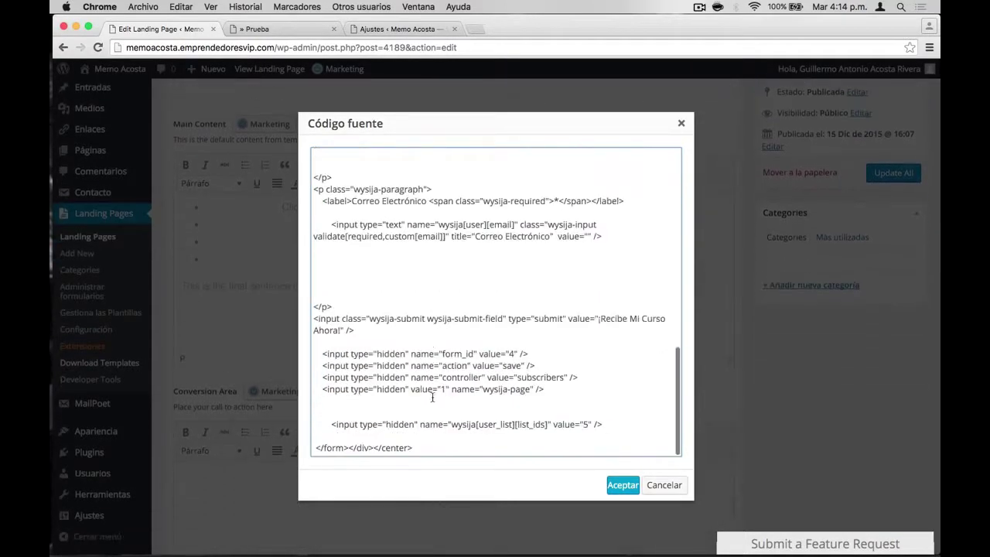
{"action": "scroll", "coordinate": [448, 309], "scroll_direction": "up", "scroll_amount": 3}
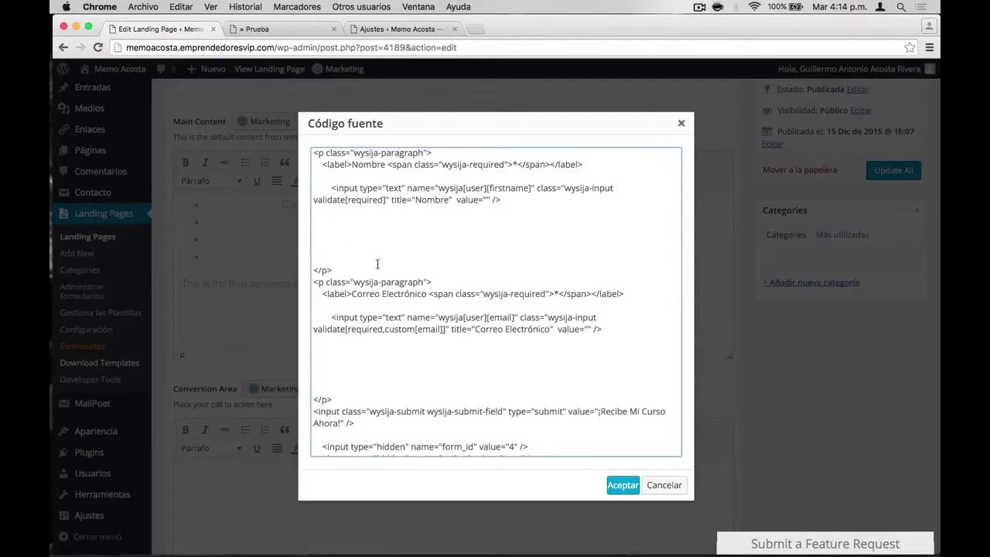
{"action": "scroll", "coordinate": [397, 267], "scroll_direction": "up", "scroll_amount": 1}
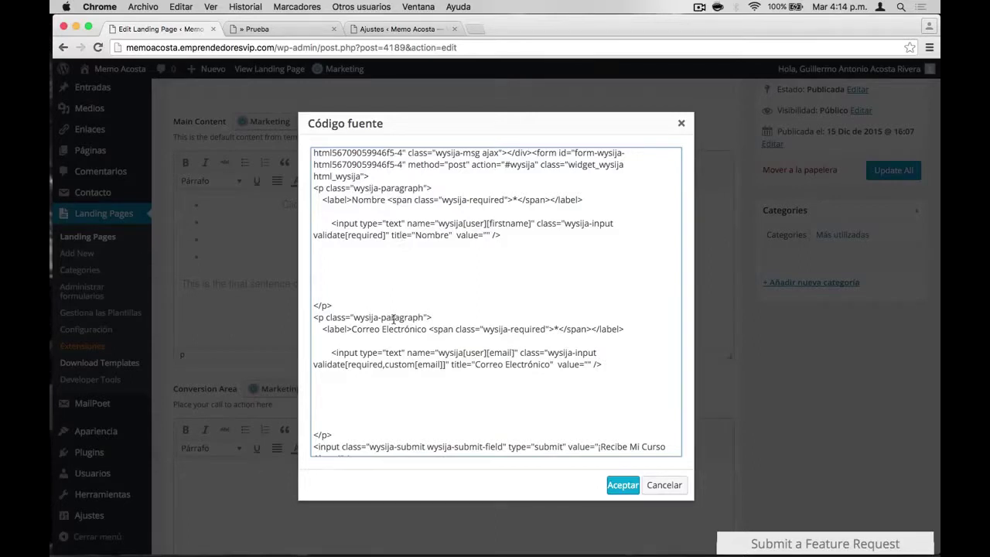
{"action": "scroll", "coordinate": [389, 375], "scroll_direction": "up", "scroll_amount": 4}
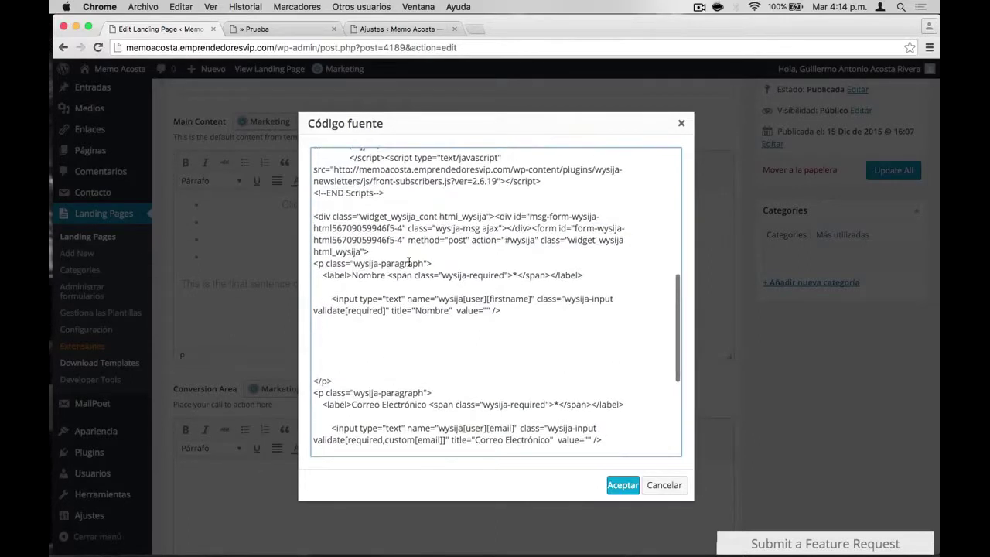
{"action": "scroll", "coordinate": [409, 262], "scroll_direction": "up", "scroll_amount": 4}
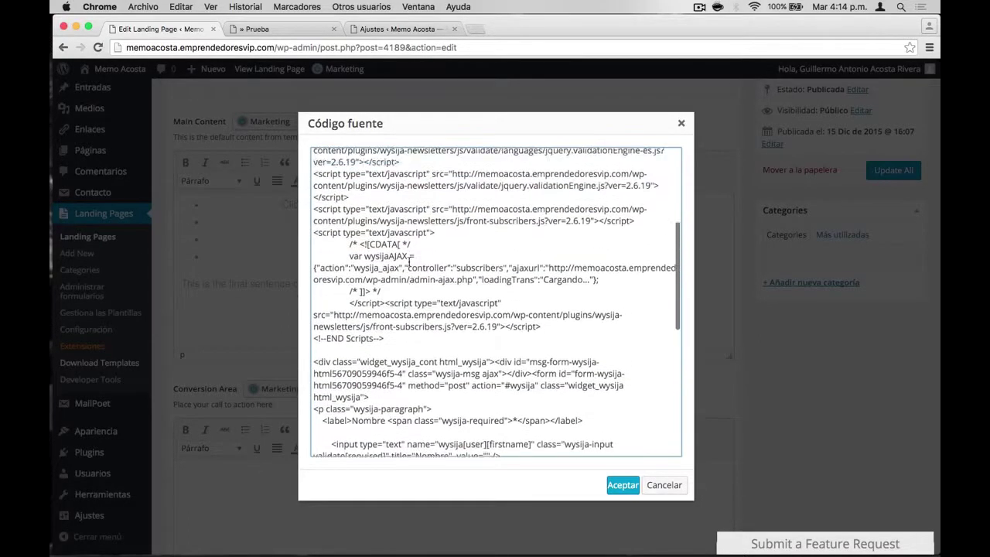
{"action": "scroll", "coordinate": [409, 262], "scroll_direction": "up", "scroll_amount": 3}
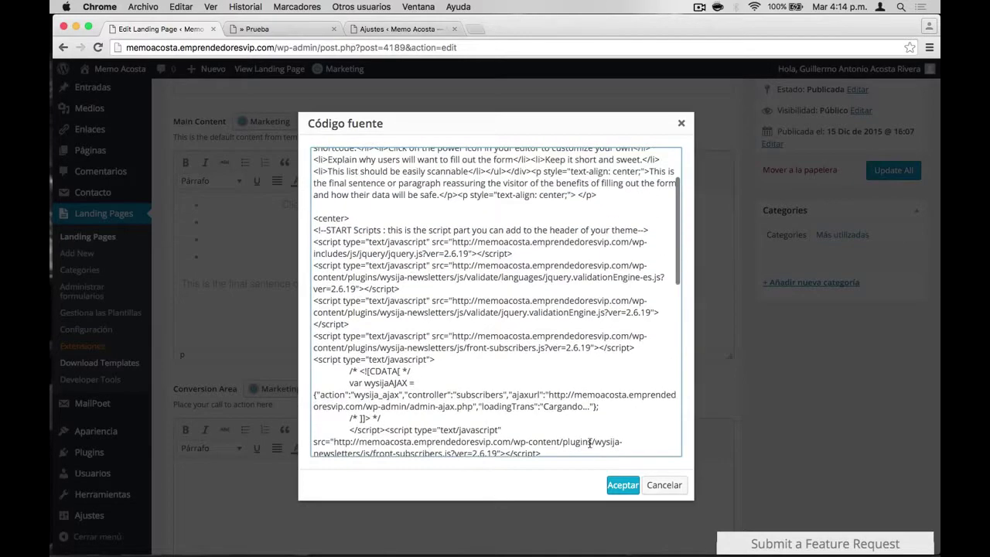
Accept the edited source code and update the landing page, closing the Ajustes browser tab
{"action": "left_click", "coordinate": [623, 484]}
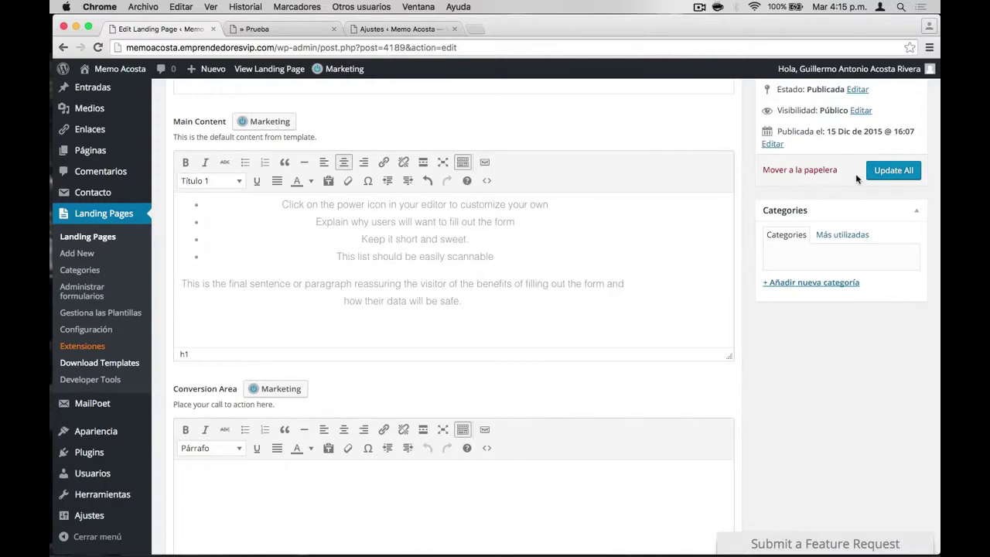
{"action": "left_click", "coordinate": [891, 171]}
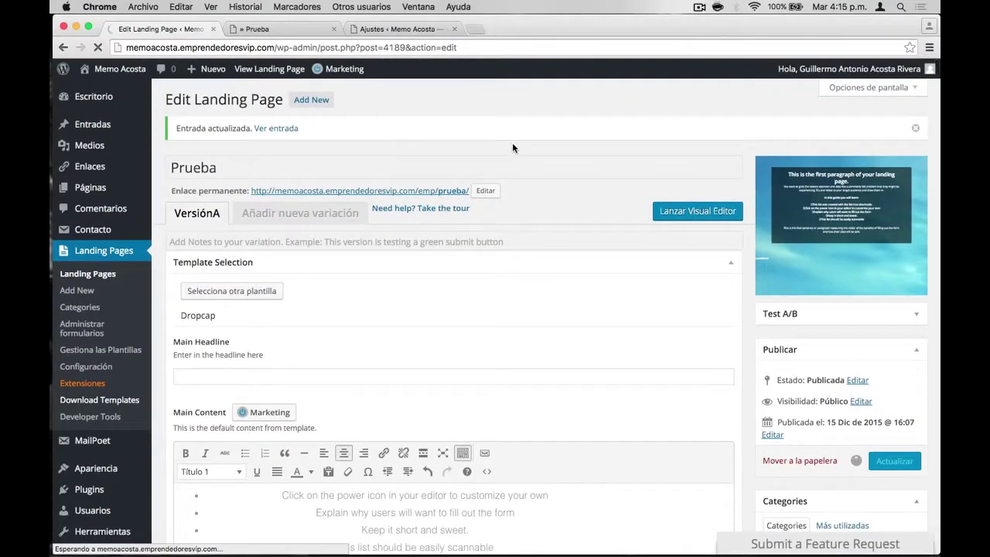
{"action": "left_click", "coordinate": [454, 30]}
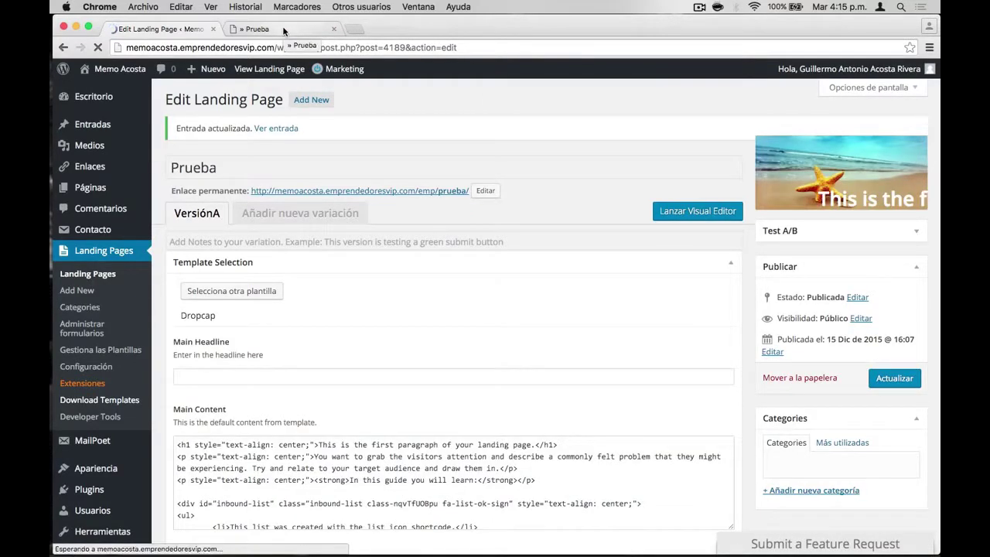
Reload the published Prueba page and check the embedded form's Nombre and Correo Electrónico fields by moving between them while empty
{"action": "left_click", "coordinate": [283, 31]}
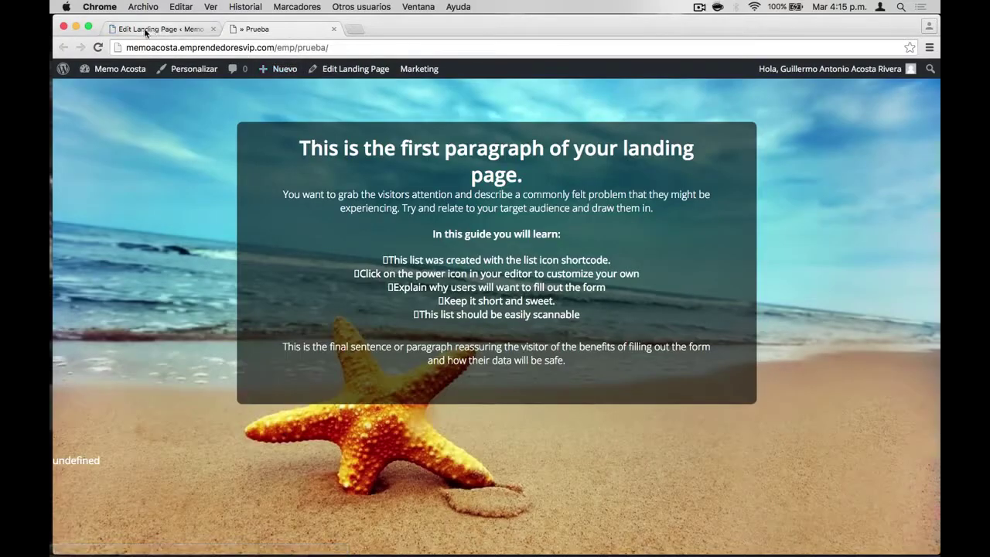
{"action": "key", "text": "super+r"}
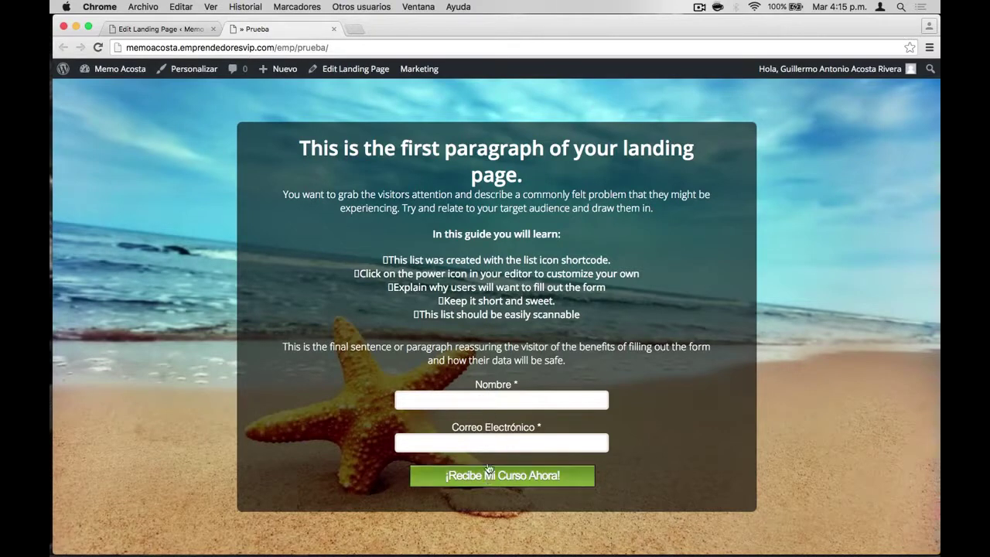
{"action": "left_click", "coordinate": [426, 399]}
{"action": "left_click", "coordinate": [421, 445]}
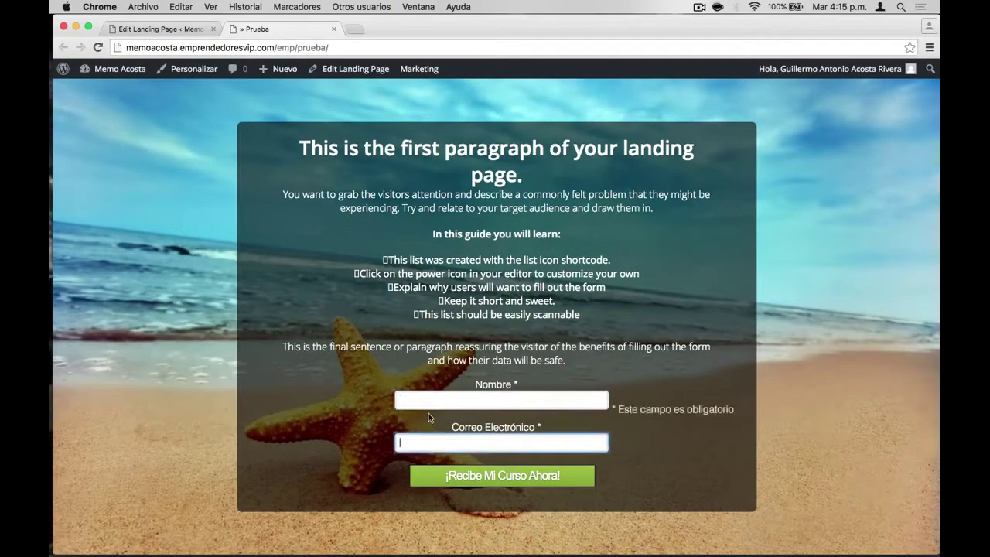
{"action": "left_click", "coordinate": [433, 400]}
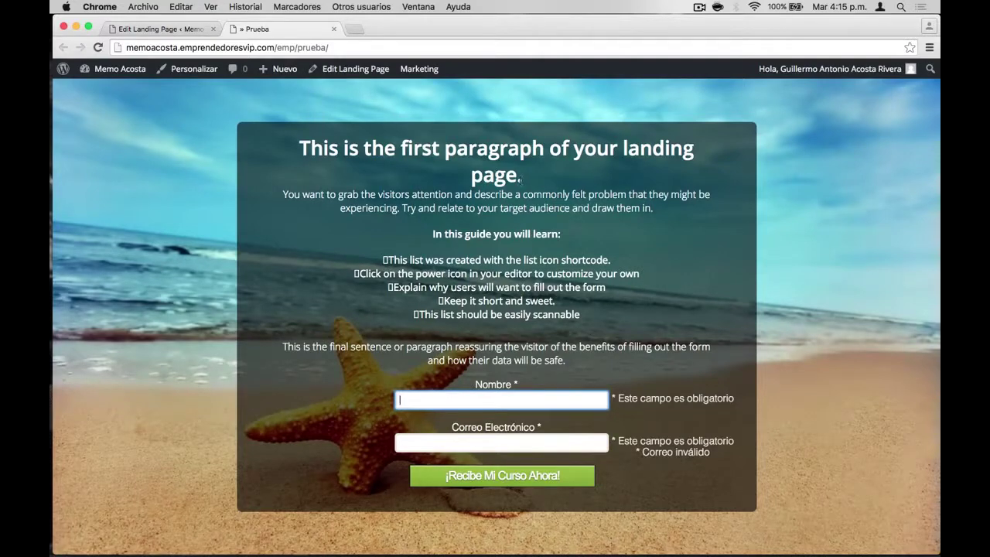
Compare the Main Content in the landing page editor with the body text on the published Prueba page
{"action": "left_click", "coordinate": [160, 29]}
{"action": "scroll", "coordinate": [344, 456], "scroll_direction": "down", "scroll_amount": 1}
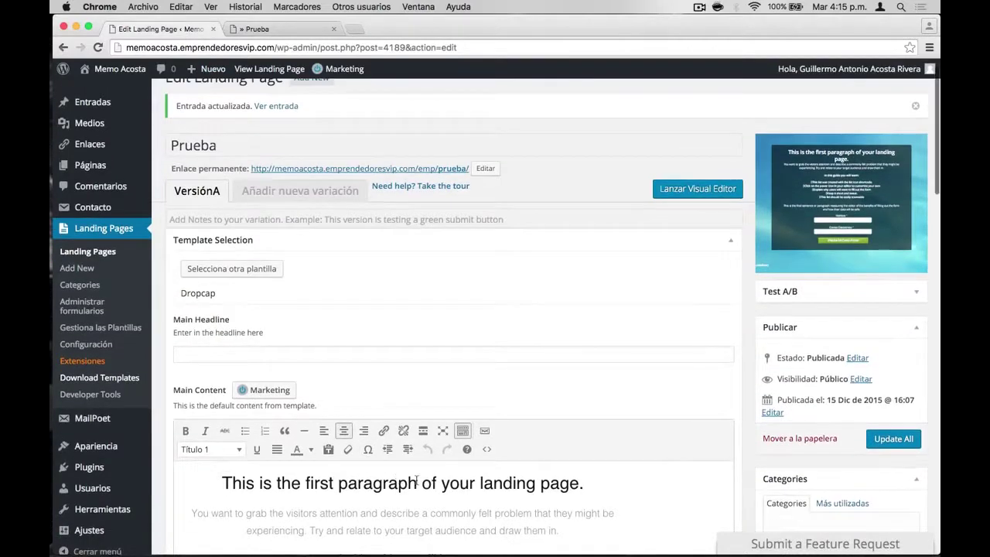
{"action": "left_click", "coordinate": [292, 28]}
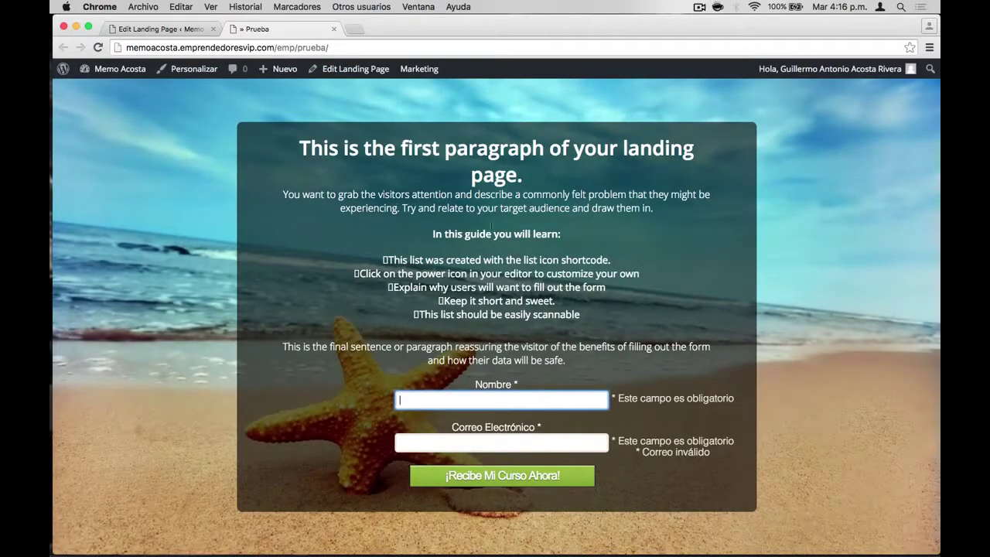
{"action": "left_click_drag", "start_coordinate": [283, 194], "coordinate": [568, 356]}
{"action": "left_click", "coordinate": [568, 355]}
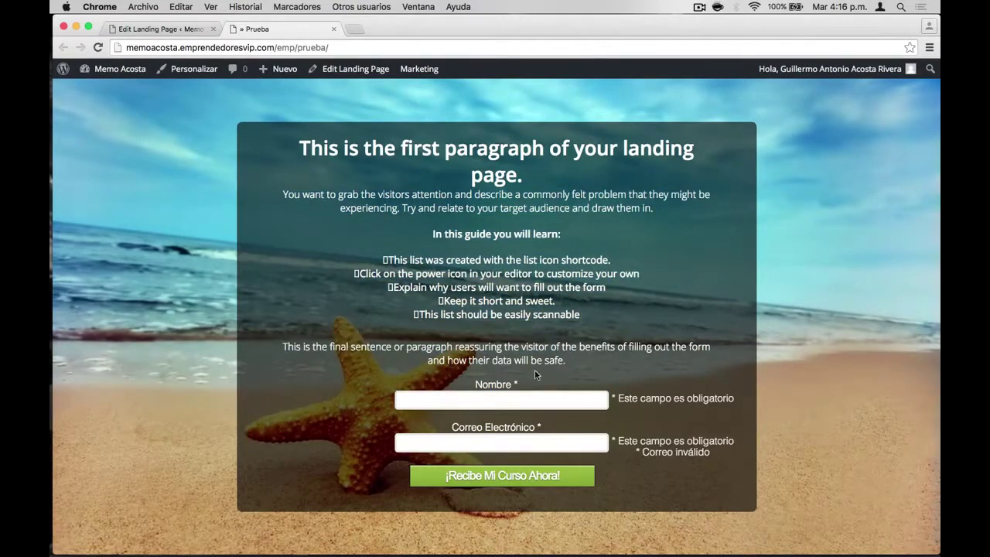